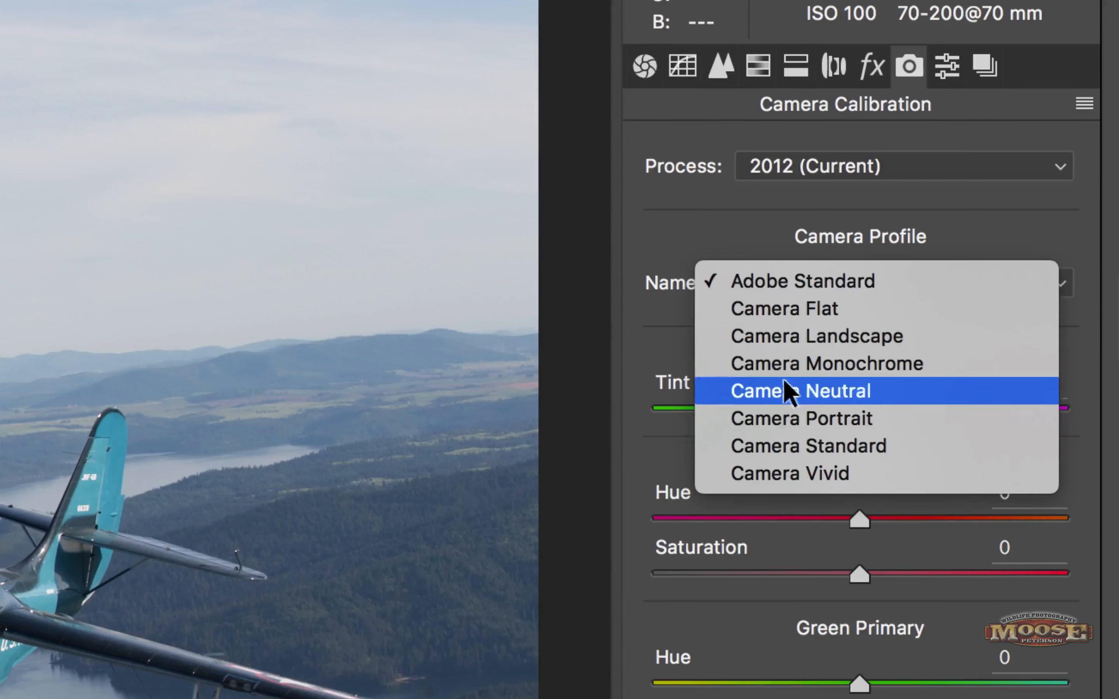
Apply the Camera Standard camera profile and set the sharpening amount to 85
{"action": "left_click", "coordinate": [782, 447]}
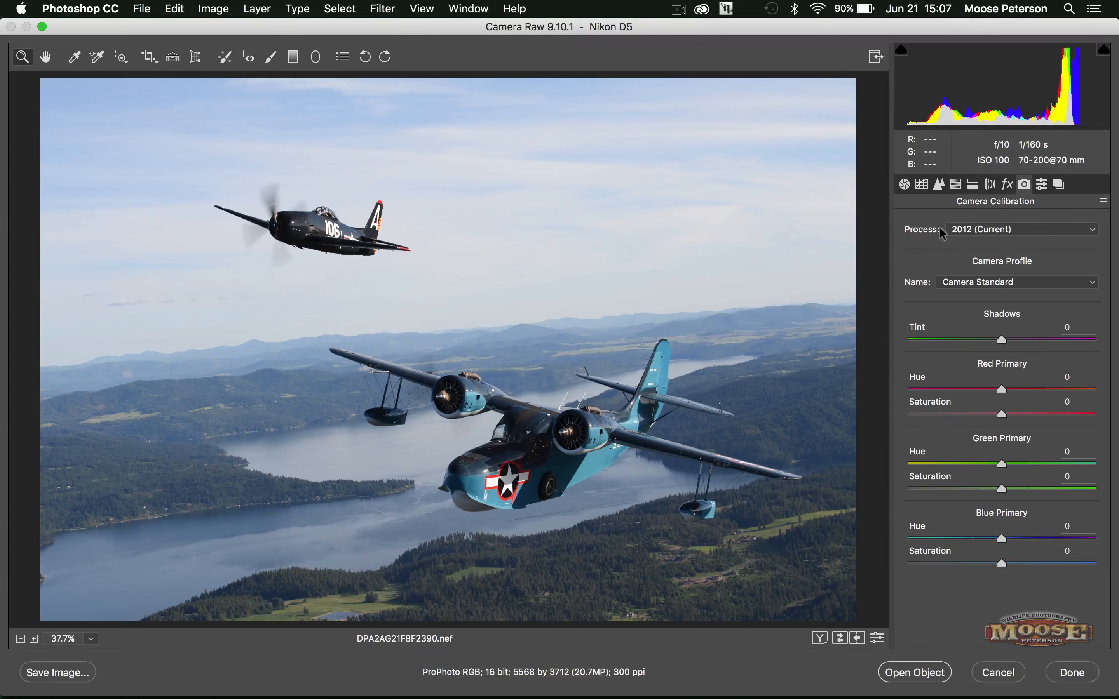
{"action": "left_click", "coordinate": [935, 184]}
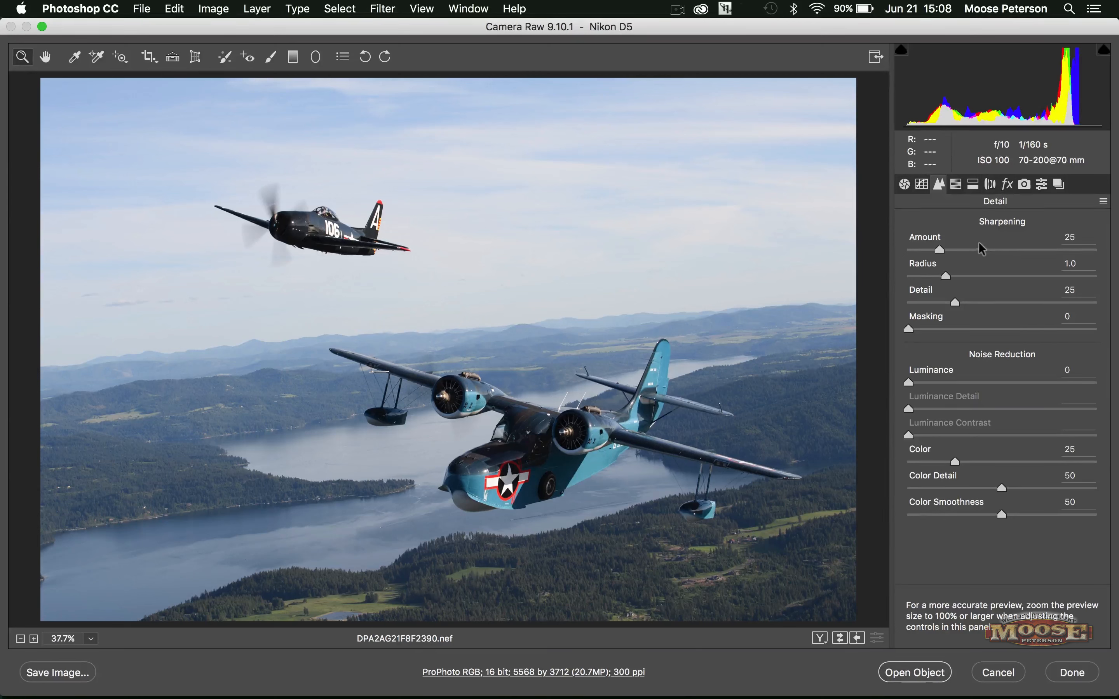
{"action": "left_click", "coordinate": [1072, 237]}
{"action": "double_click", "coordinate": [1073, 235]}
{"action": "type", "text": "85"}
Set luminance noise reduction to 23 and Vibrance to +32
{"action": "left_click", "coordinate": [970, 368]}
{"action": "left_click_drag", "start_coordinate": [900, 377], "coordinate": [948, 376]}
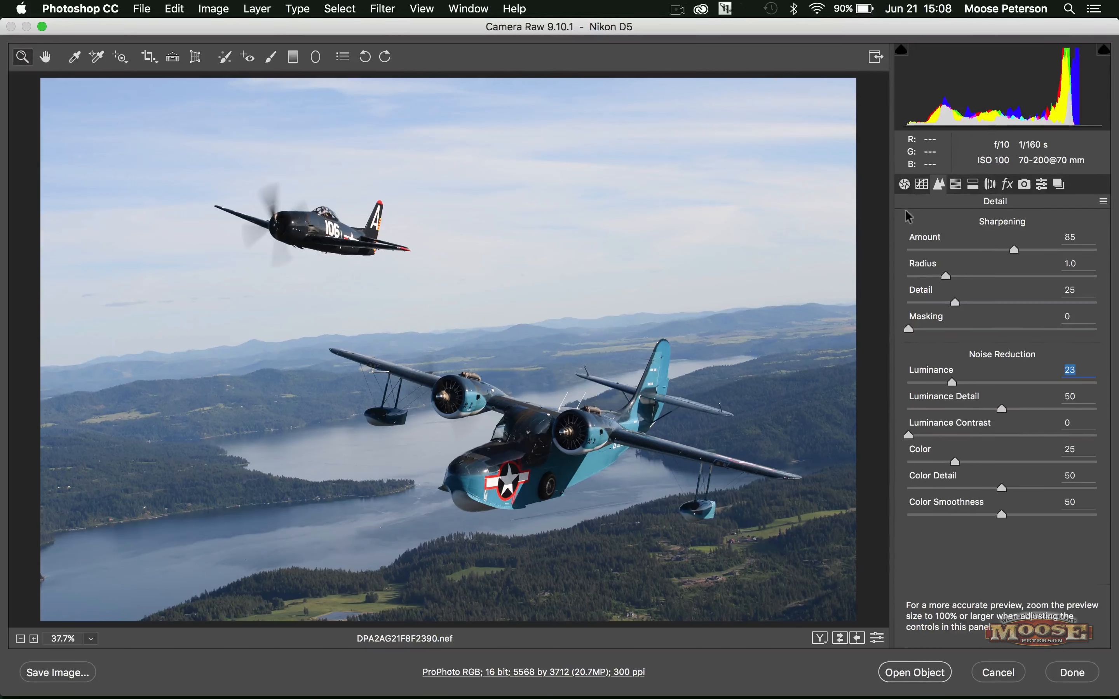
{"action": "left_click", "coordinate": [902, 184]}
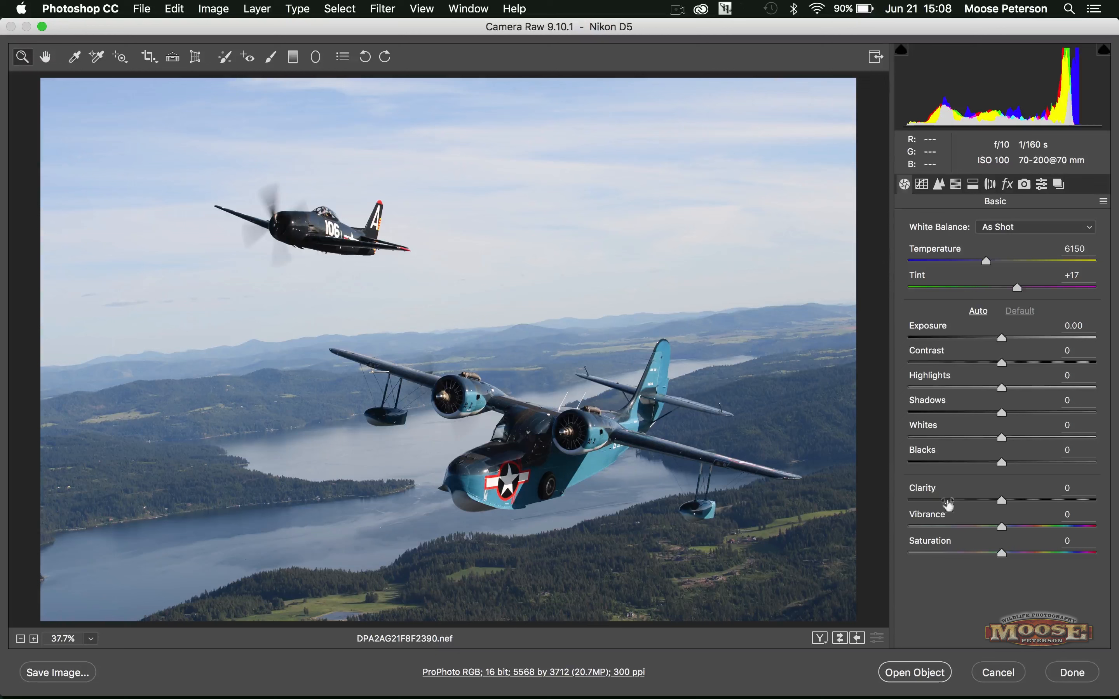
{"action": "left_click_drag", "start_coordinate": [994, 522], "coordinate": [1021, 527]}
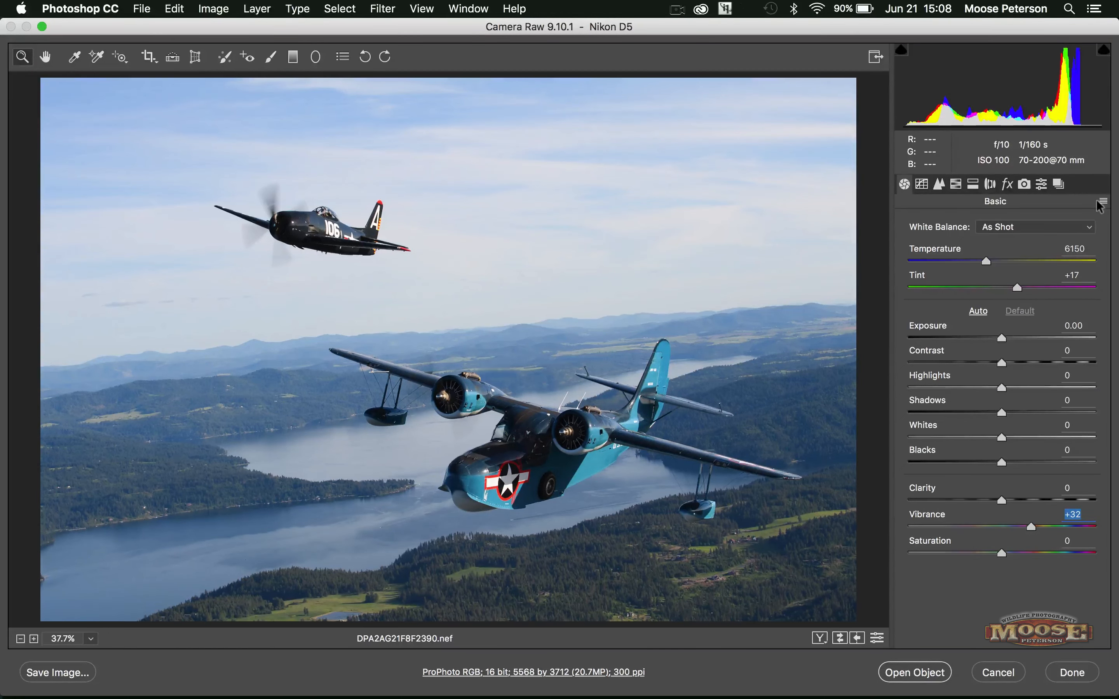
Try to save all current Camera Raw settings in the Settings folder under the name Standard
{"action": "key", "text": "alt"}
{"action": "left_click", "coordinate": [1102, 201]}
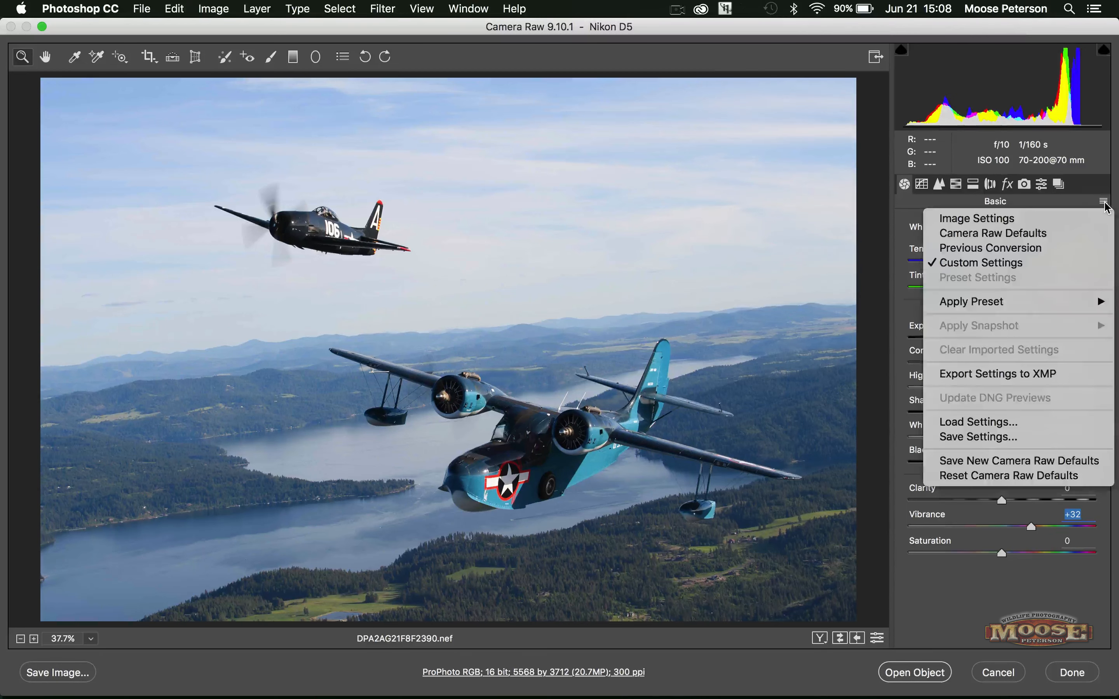
{"action": "left_click", "coordinate": [997, 442]}
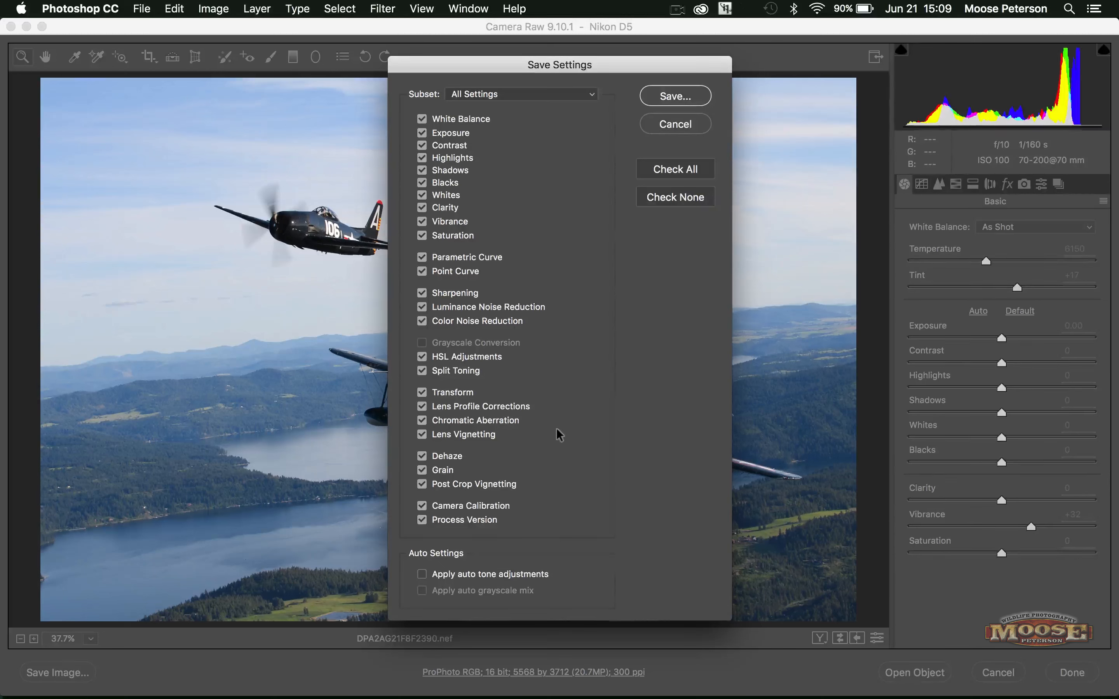
{"action": "left_click", "coordinate": [665, 96]}
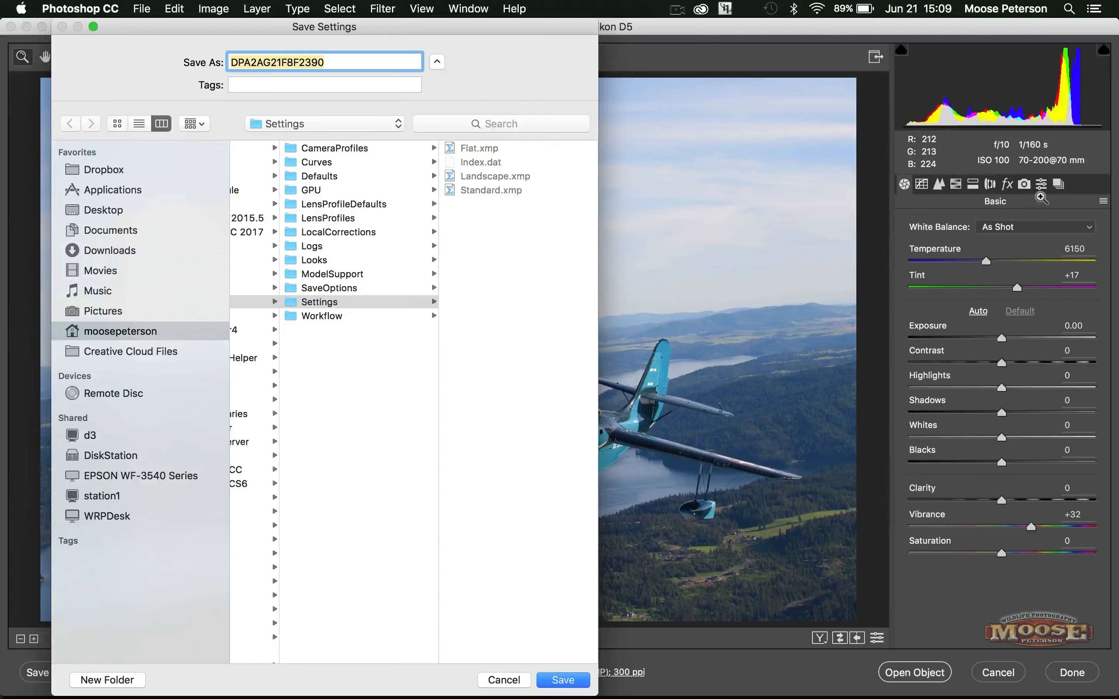
{"action": "key", "text": "alt+super+8"}
{"action": "key", "text": "alt+super+8"}
{"action": "type", "text": "Standard"}
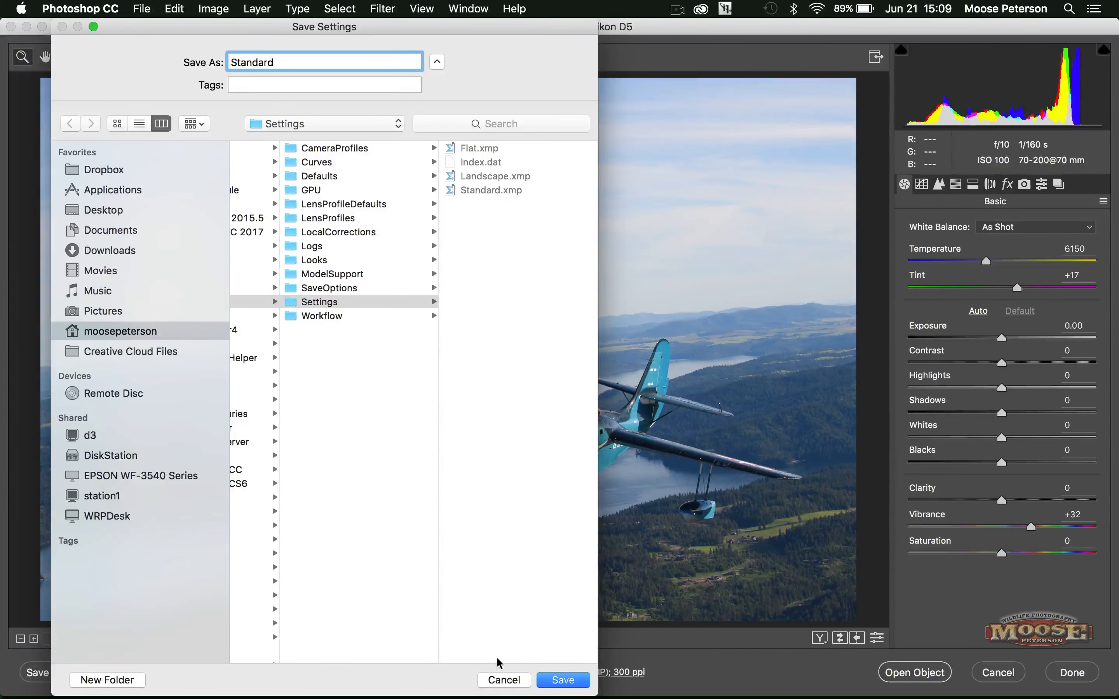
{"action": "left_click", "coordinate": [503, 680]}
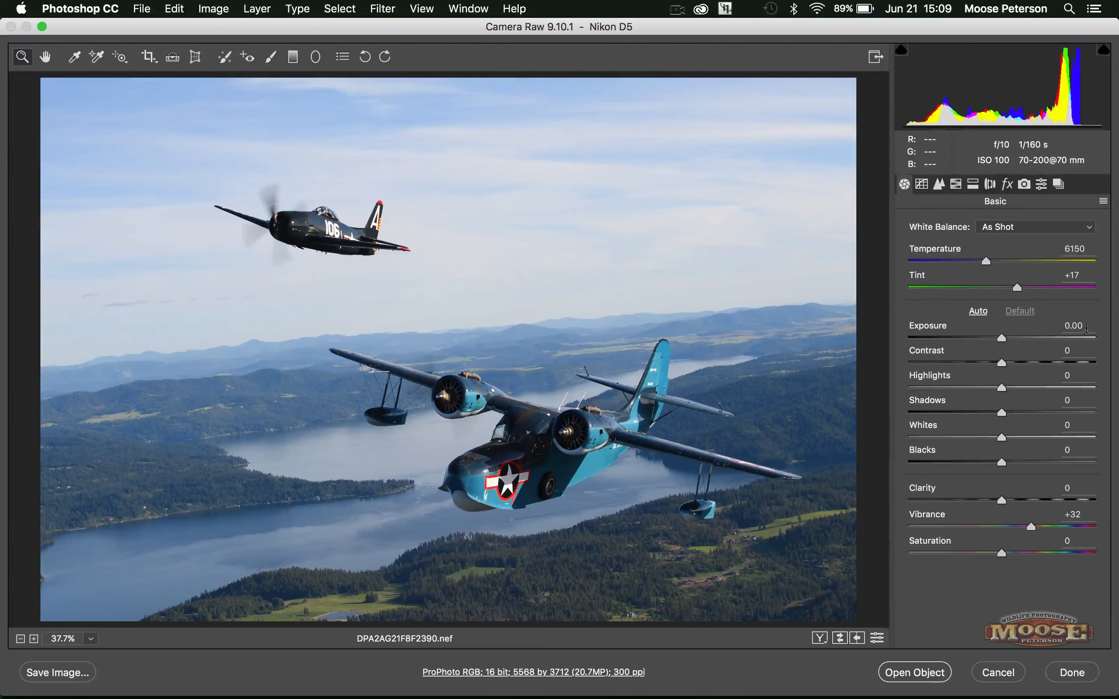
Reset the Camera Raw defaults and apply the saved Standard preset to the photo
{"action": "left_click", "coordinate": [1102, 201]}
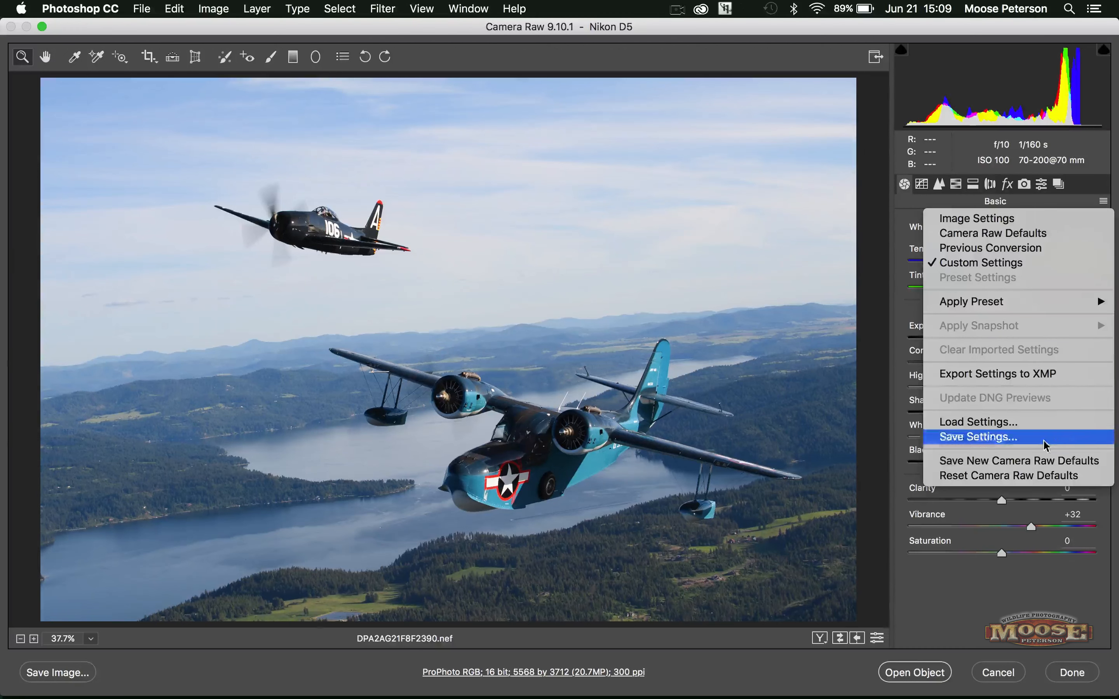
{"action": "left_click", "coordinate": [1038, 476]}
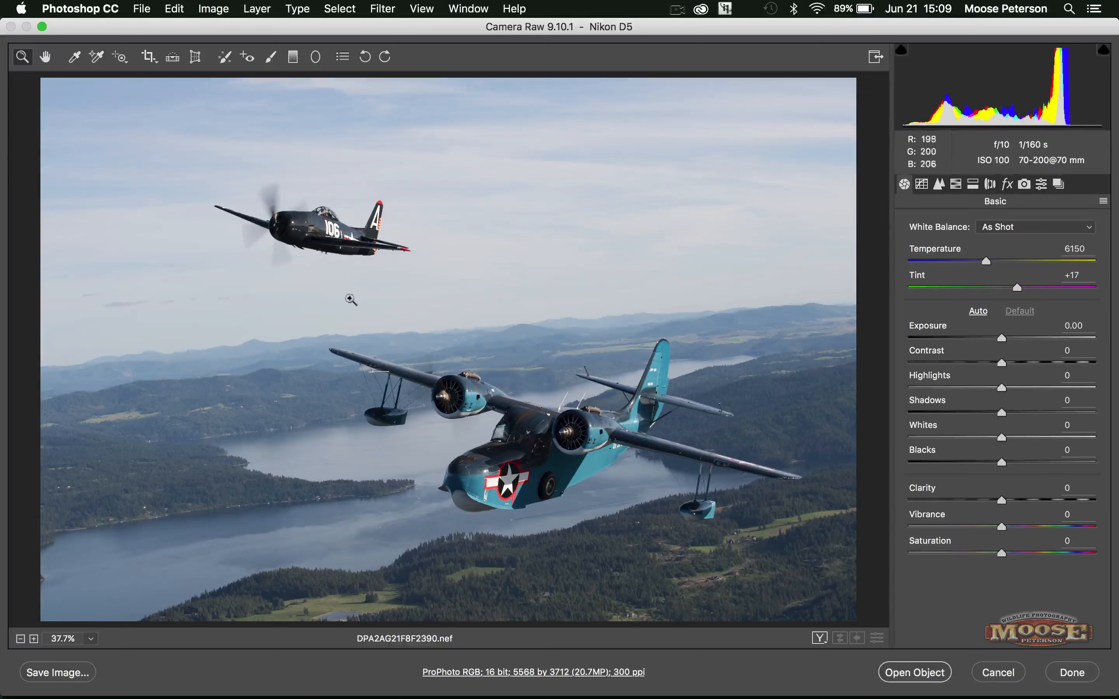
{"action": "left_click", "coordinate": [1039, 185]}
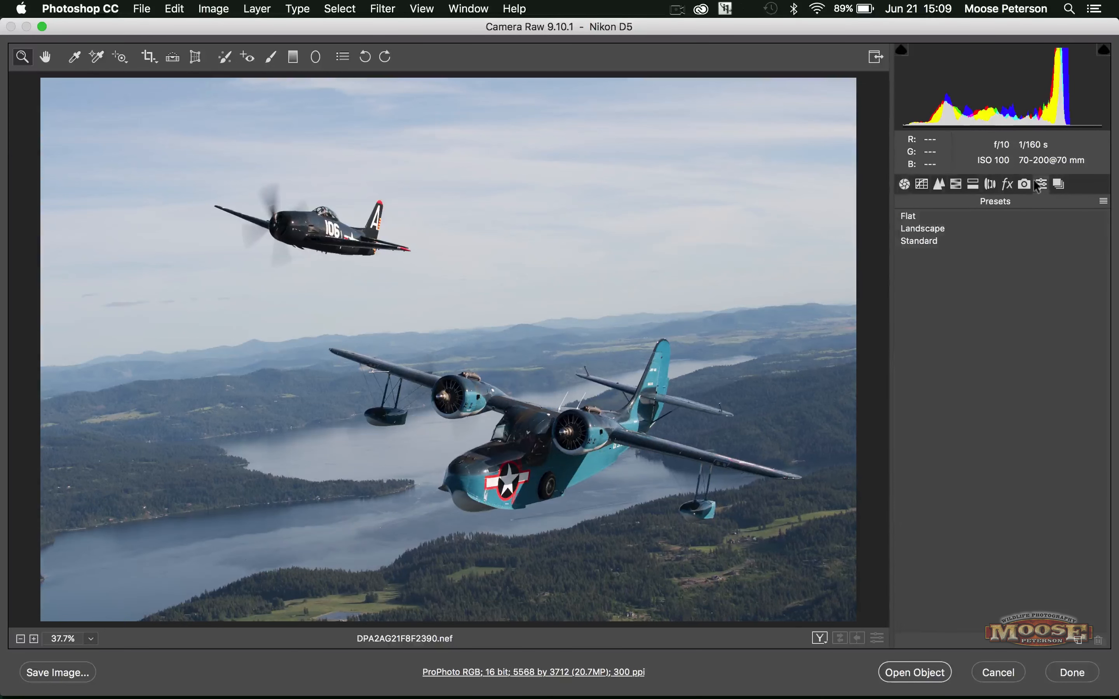
{"action": "left_click", "coordinate": [924, 238]}
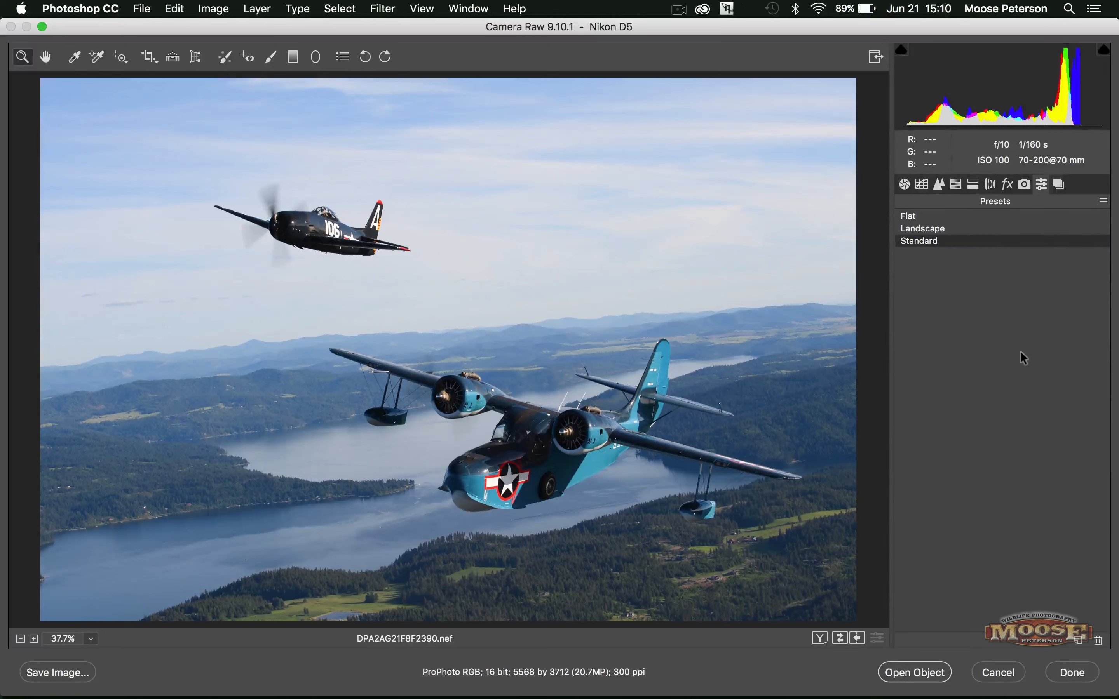
Set the sharpening masking to 58 and the sharpening amount to 120
{"action": "left_click", "coordinate": [936, 186]}
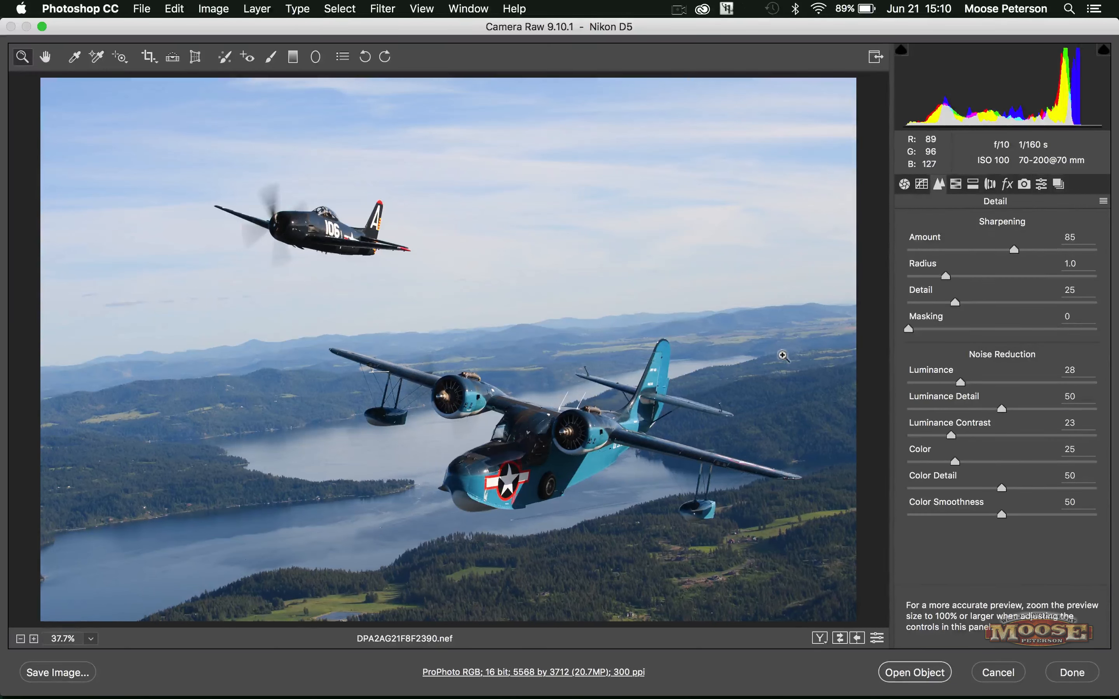
{"action": "left_click", "coordinate": [909, 330]}
{"action": "key", "text": "alt"}
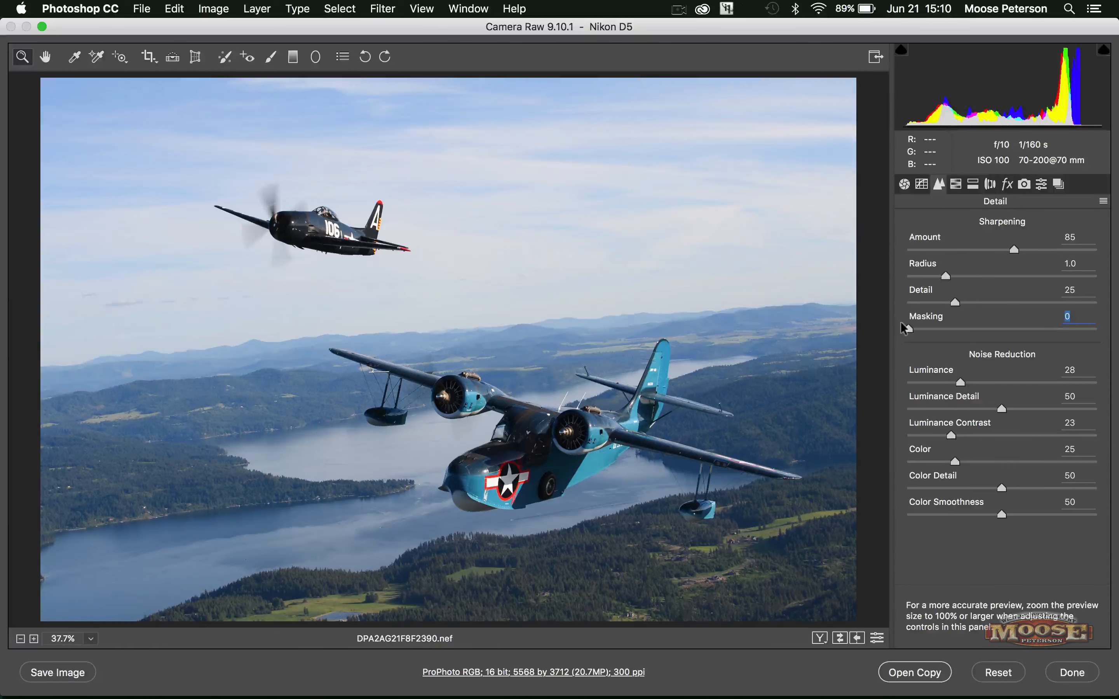
{"action": "left_click_drag", "start_coordinate": [906, 328], "coordinate": [1009, 327]}
{"action": "left_click_drag", "start_coordinate": [1078, 238], "coordinate": [1021, 235]}
{"action": "type", "text": "120"}
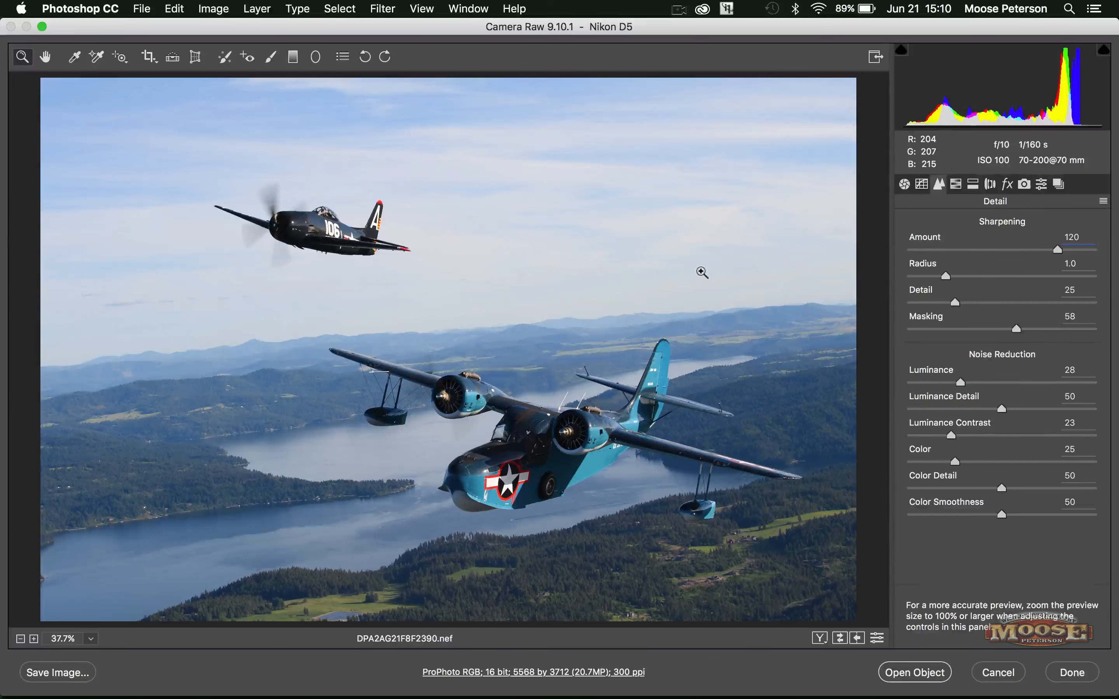
Turn on Visualize Spots and heal the dust spots in the sky with Spot Removal
{"action": "left_click", "coordinate": [225, 58]}
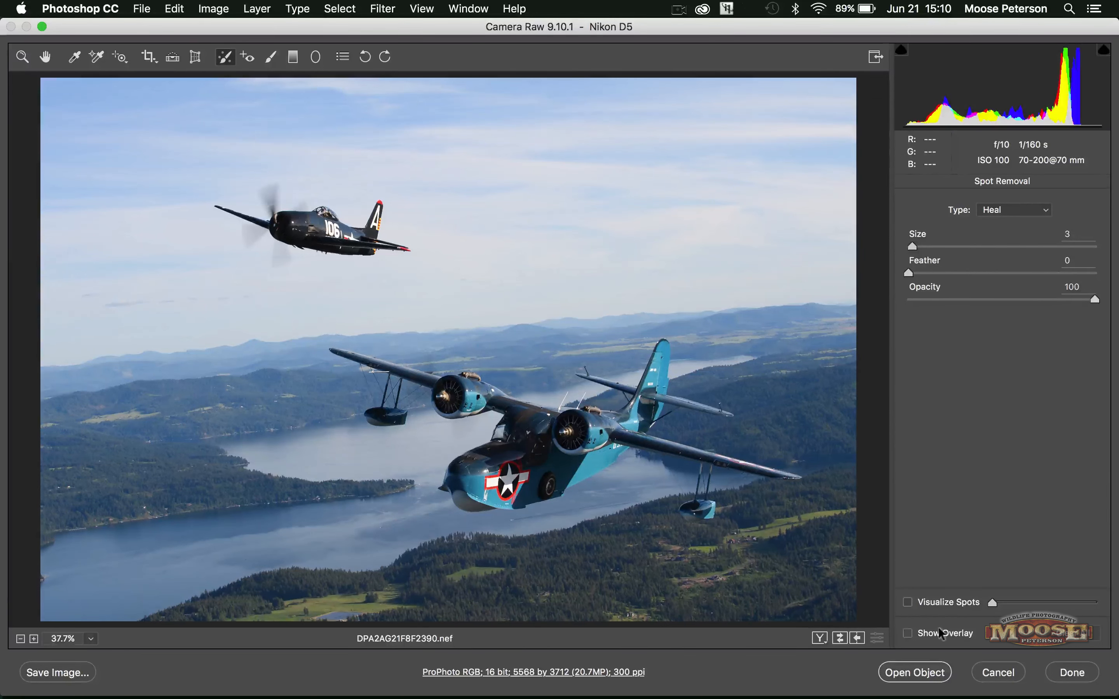
{"action": "left_click", "coordinate": [907, 602]}
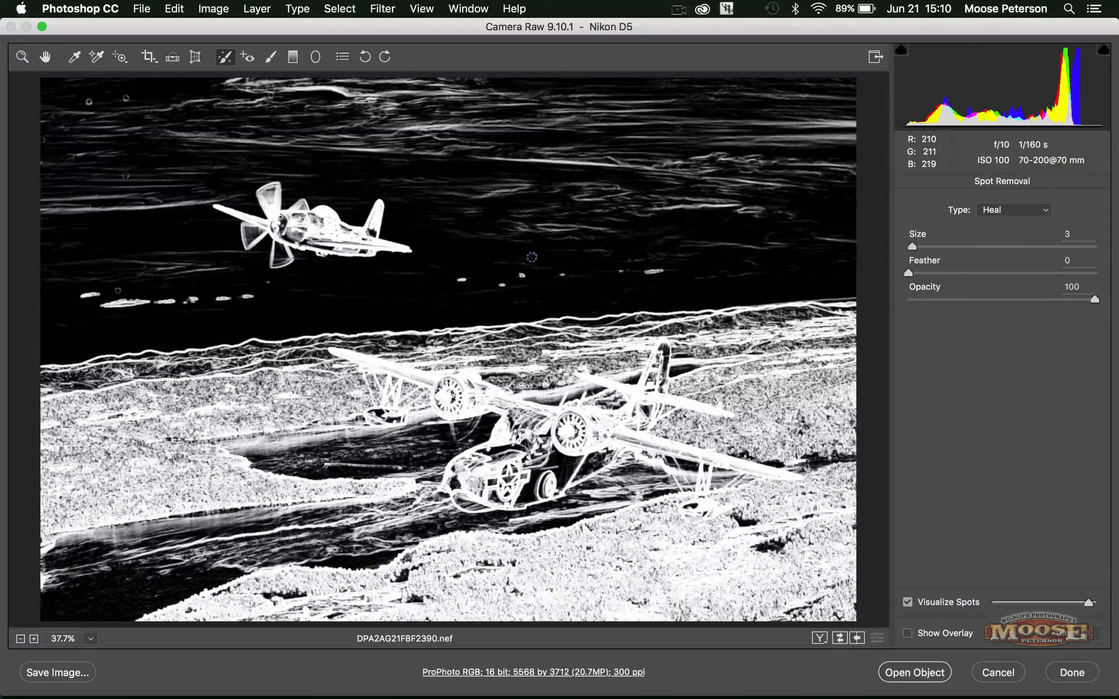
{"action": "left_click", "coordinate": [533, 255]}
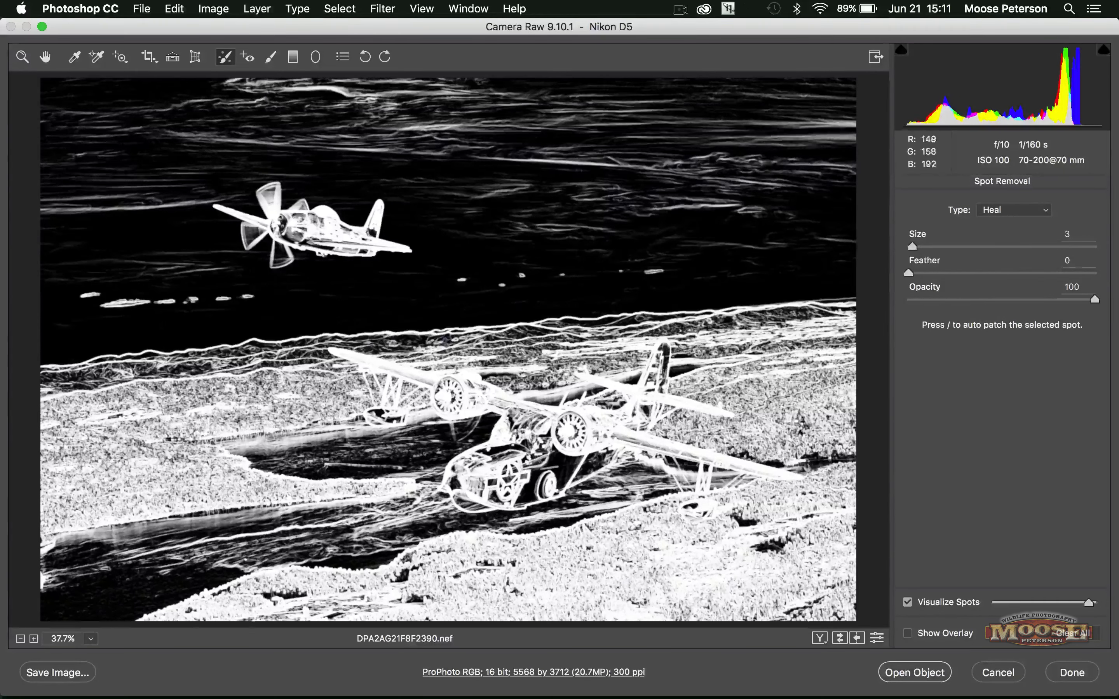
{"action": "left_click", "coordinate": [22, 56]}
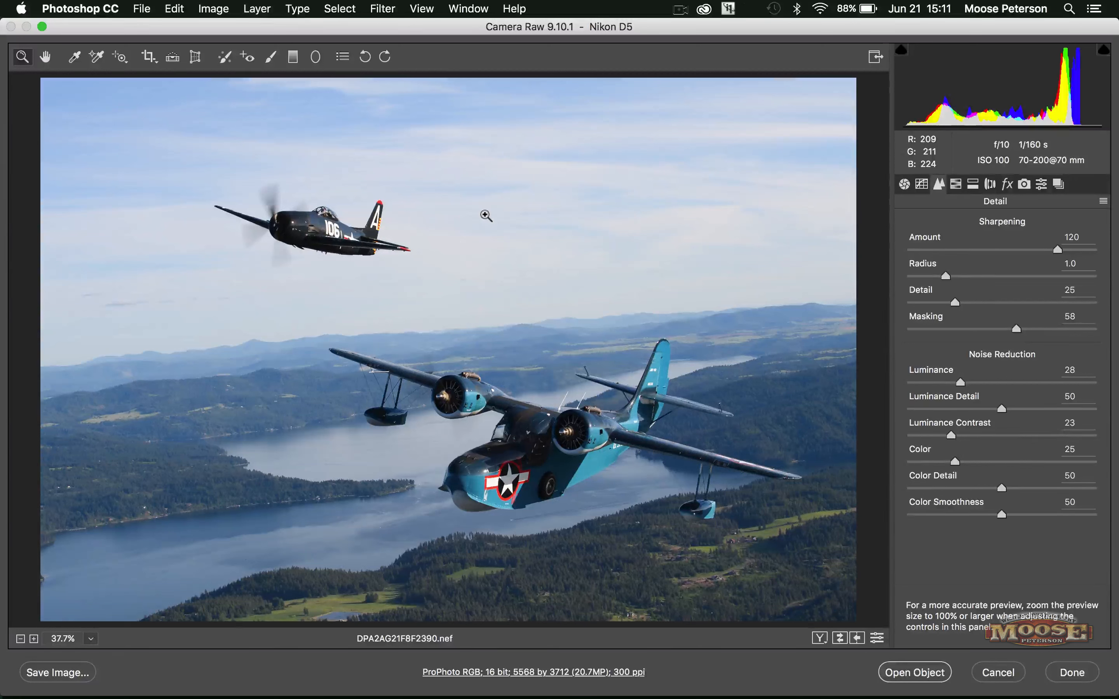
Draw a slightly tilted graduated filter from just above the image's upper edge down to the hills below the horizon
{"action": "left_click", "coordinate": [293, 57]}
{"action": "left_click_drag", "start_coordinate": [293, 72], "coordinate": [341, 399]}
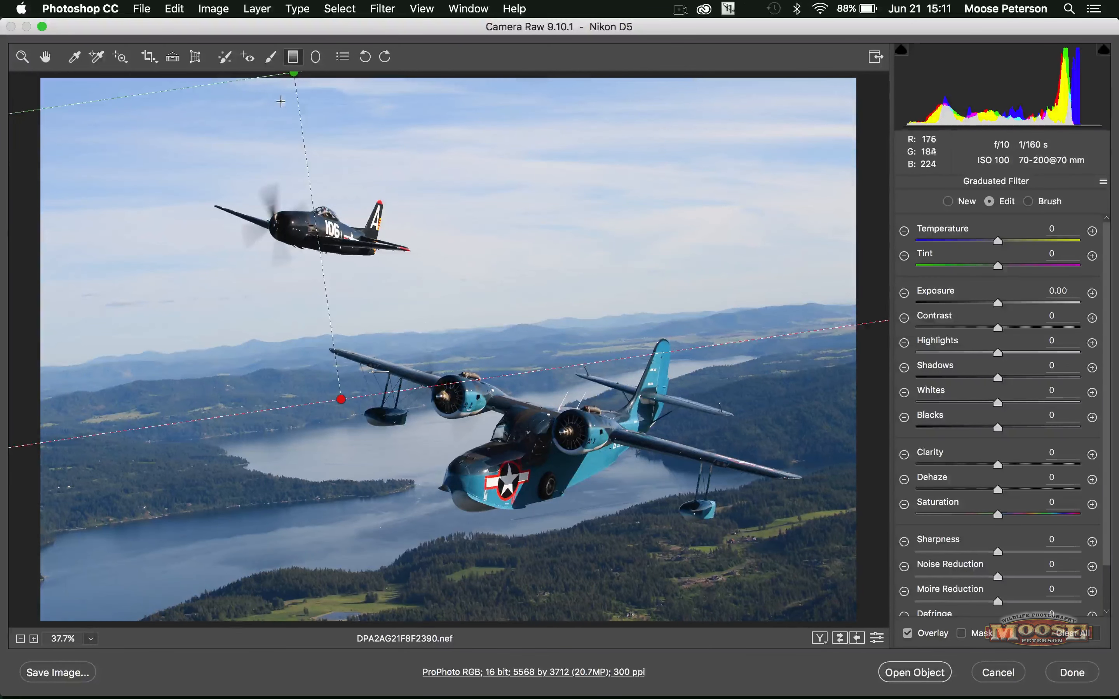
{"action": "left_click_drag", "start_coordinate": [292, 65], "coordinate": [309, 58]}
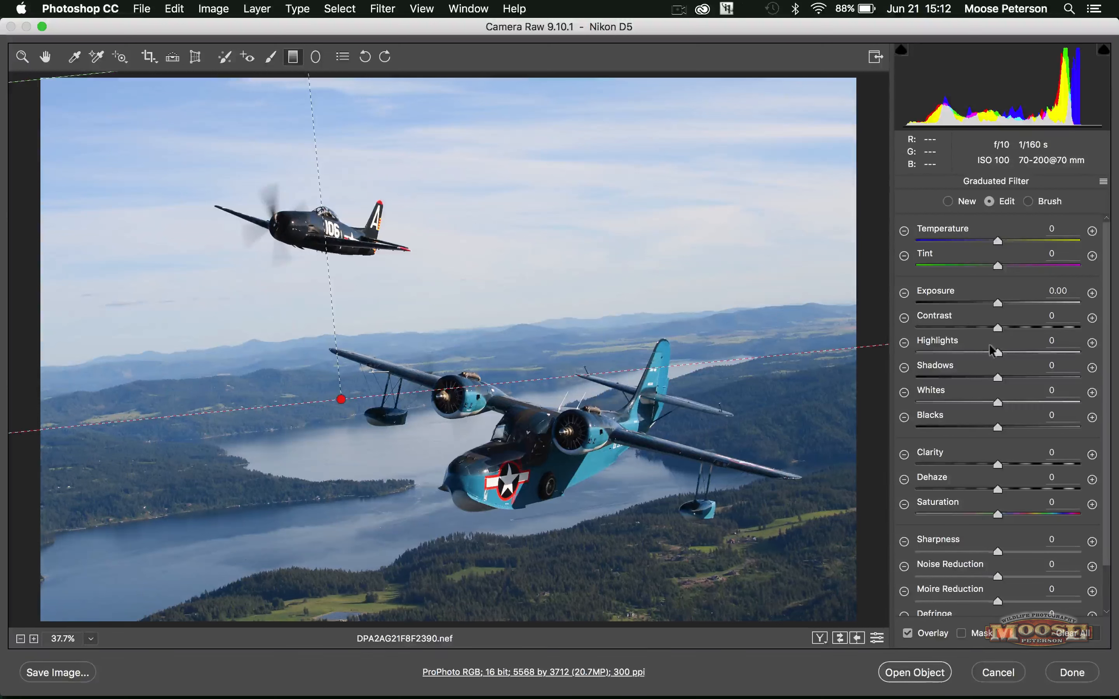
Adjust the graduated filter's tone to Highlights -79, Whites -60, Exposure -0.50, Shadows +48 and Clarity +41
{"action": "left_click_drag", "start_coordinate": [990, 346], "coordinate": [925, 341]}
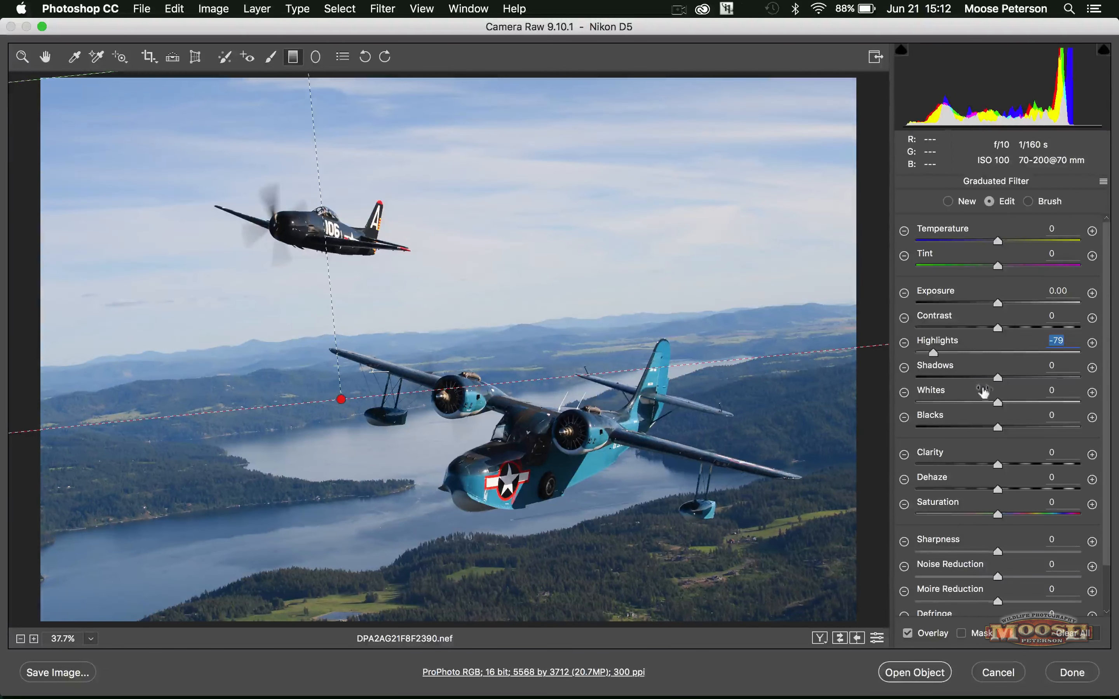
{"action": "left_click_drag", "start_coordinate": [991, 394], "coordinate": [939, 391]}
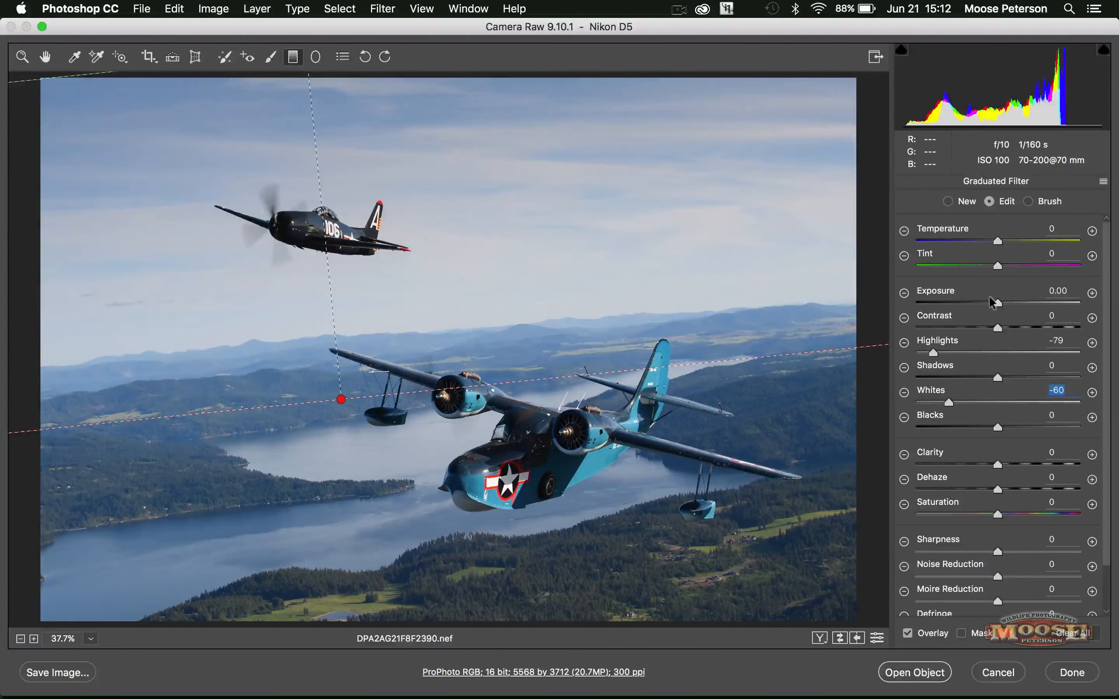
{"action": "left_click_drag", "start_coordinate": [985, 296], "coordinate": [979, 294]}
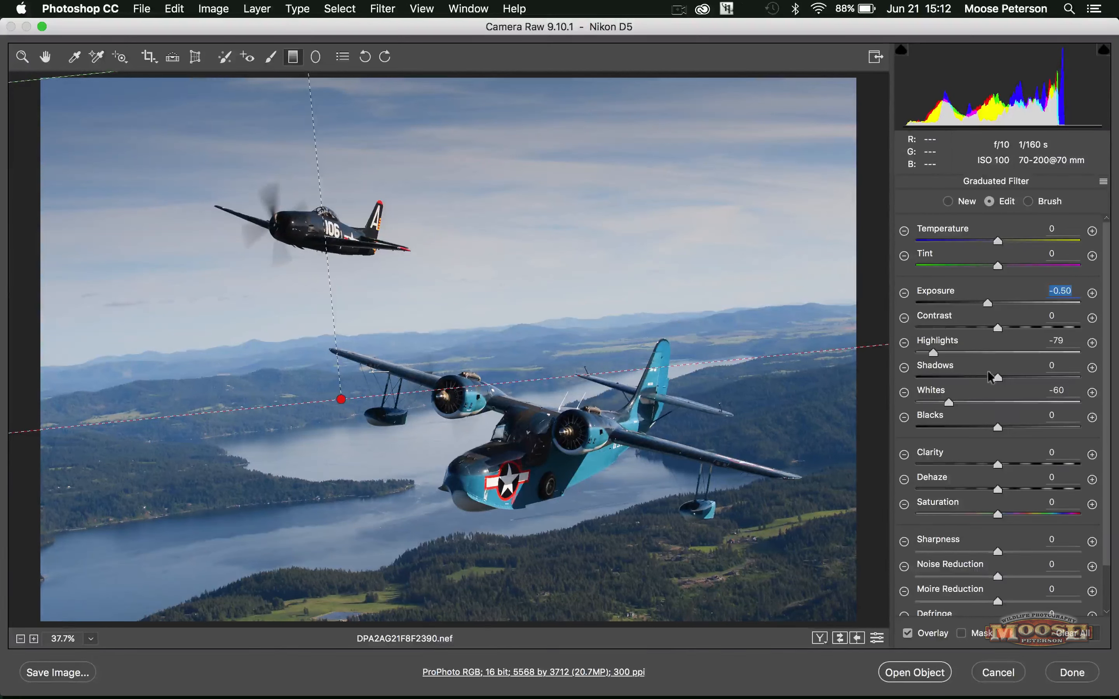
{"action": "left_click_drag", "start_coordinate": [991, 372], "coordinate": [1029, 370]}
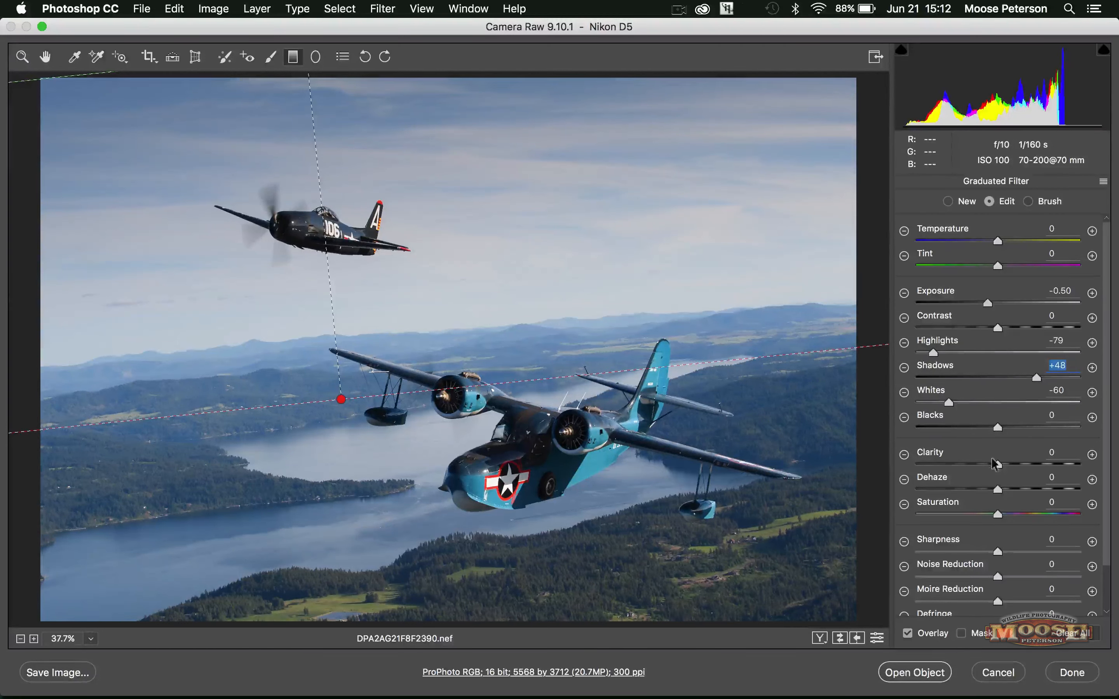
{"action": "left_click_drag", "start_coordinate": [993, 461], "coordinate": [1028, 466]}
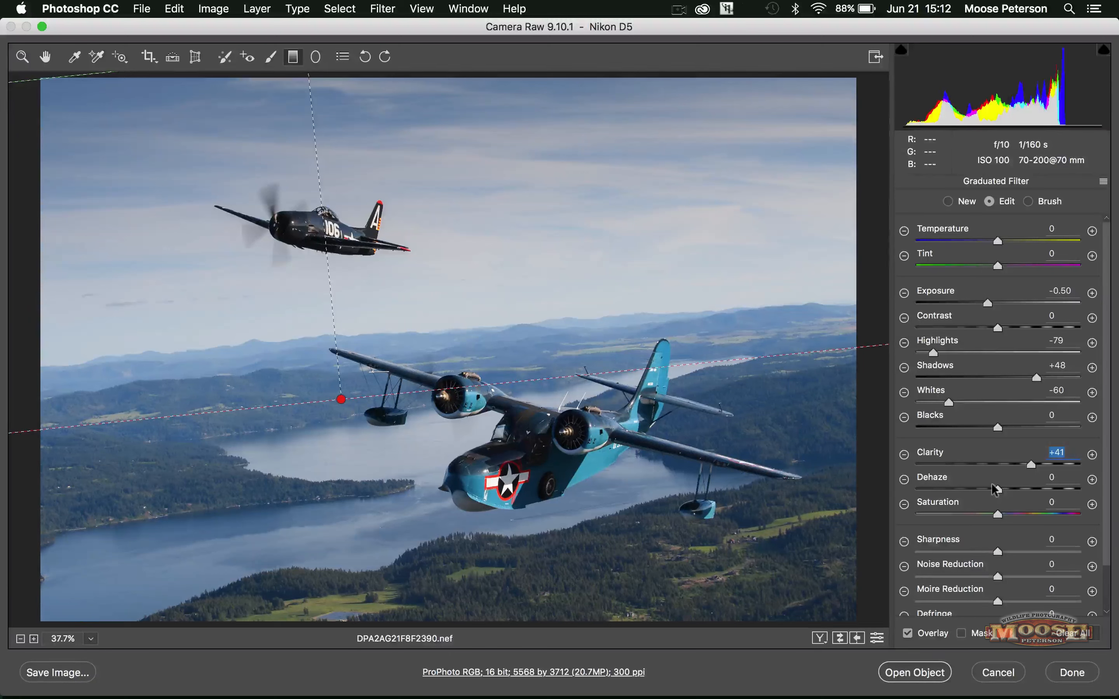
Set the graduated filter's Dehaze to +27 and Saturation to -17, and finish editing the filter
{"action": "left_click_drag", "start_coordinate": [992, 485], "coordinate": [1013, 488]}
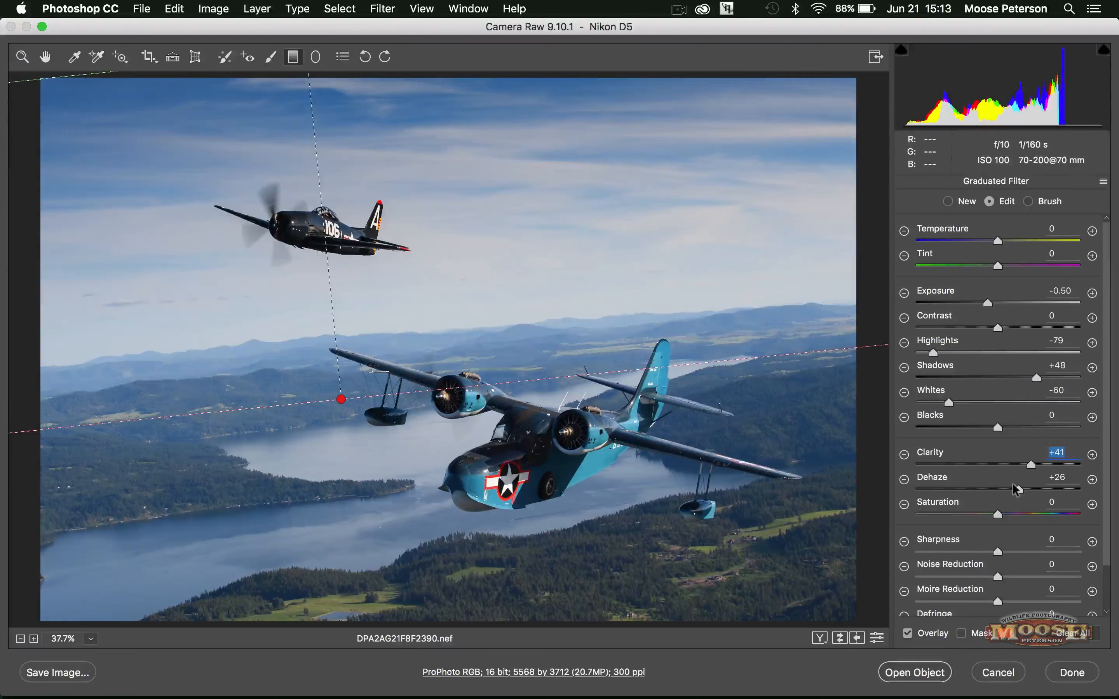
{"action": "double_click", "coordinate": [1012, 487]}
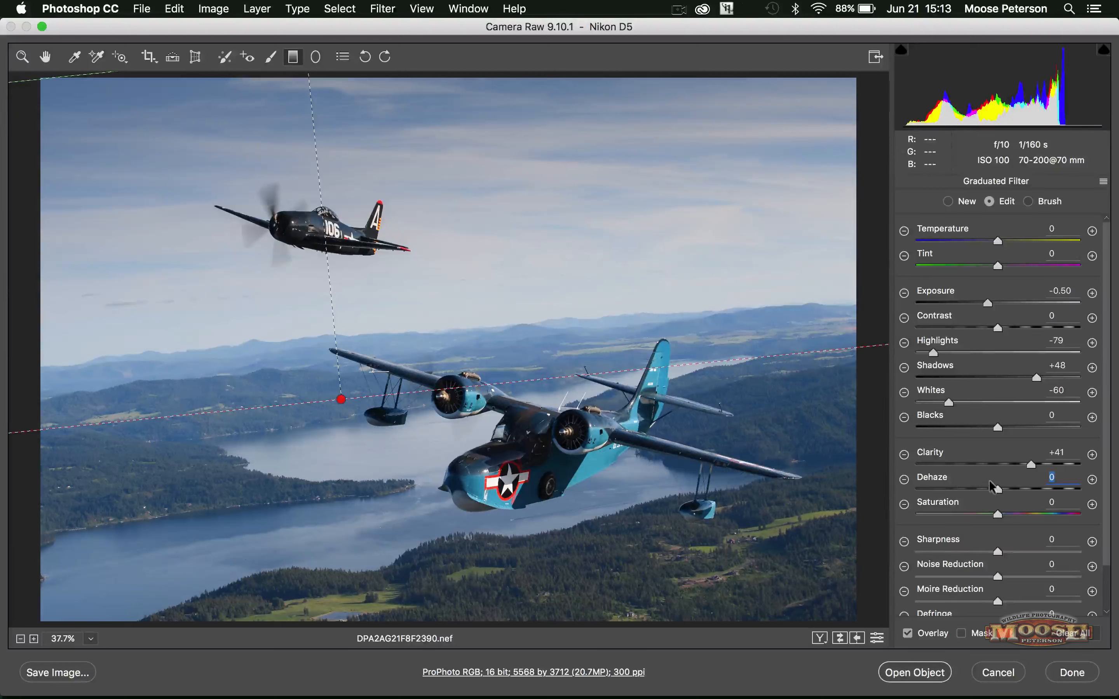
{"action": "left_click_drag", "start_coordinate": [989, 484], "coordinate": [1017, 483]}
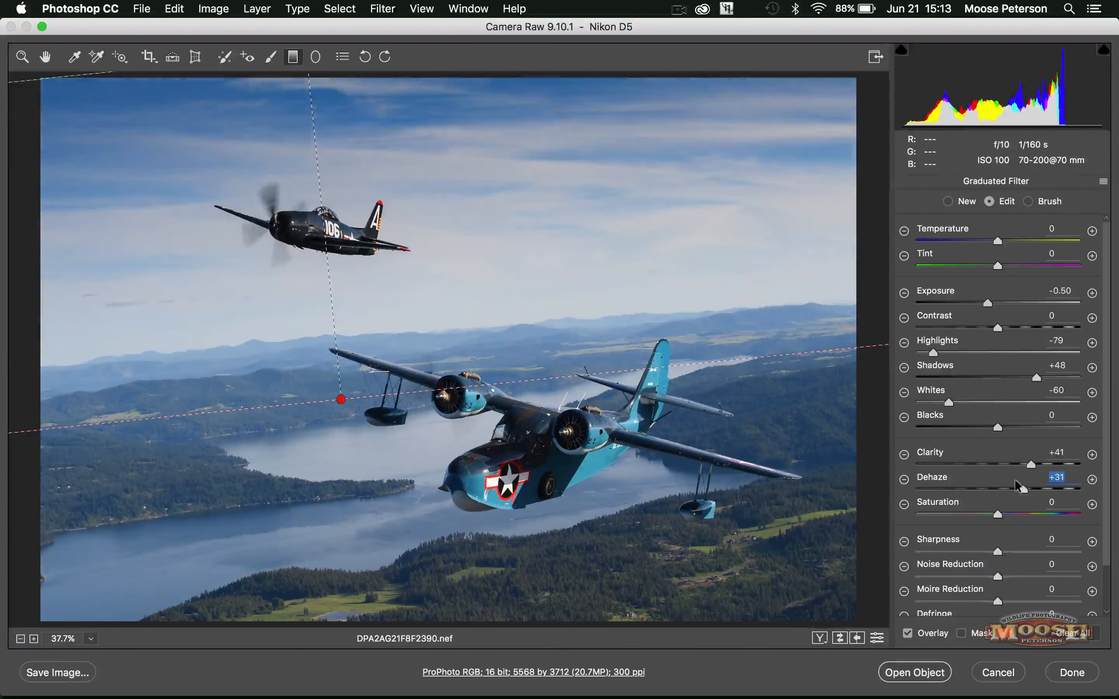
{"action": "left_click_drag", "start_coordinate": [1013, 481], "coordinate": [1011, 479]}
{"action": "left_click_drag", "start_coordinate": [993, 512], "coordinate": [981, 513]}
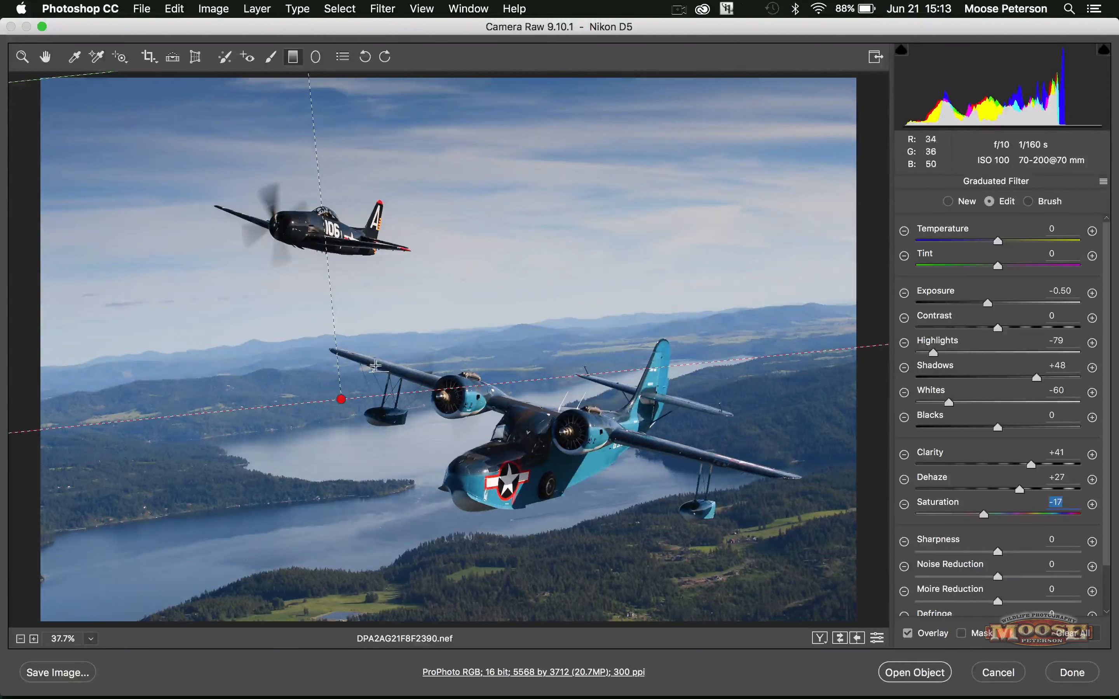
{"action": "left_click", "coordinate": [21, 57]}
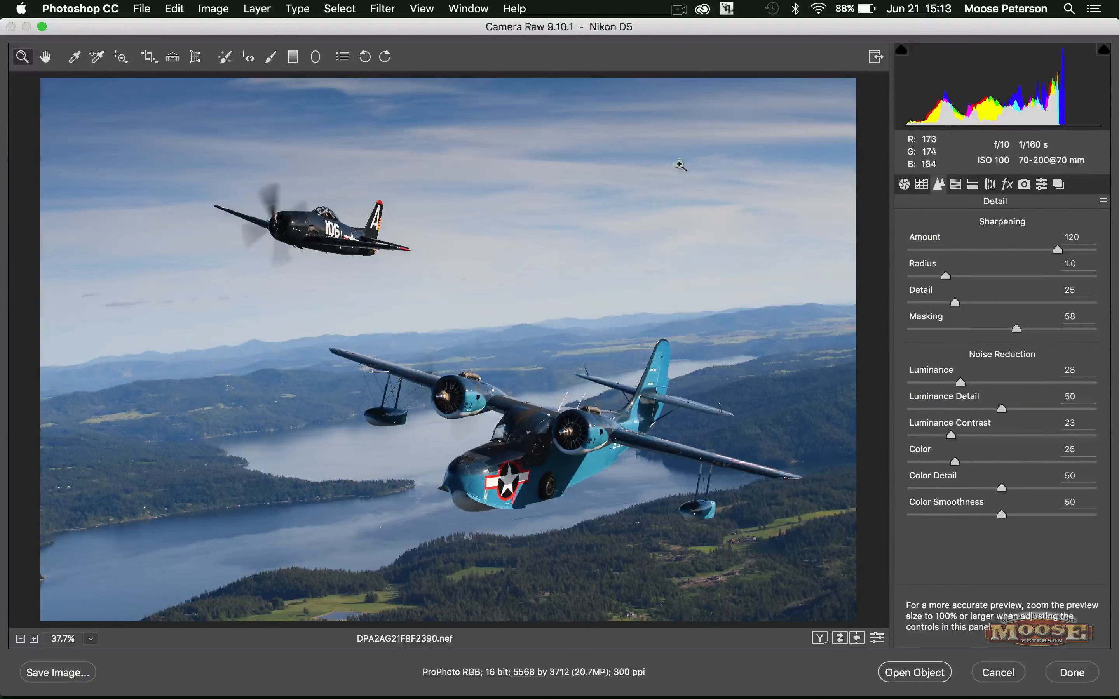
Lower the whole image's Highlights to -68 in the basic adjustments
{"action": "left_click", "coordinate": [903, 184]}
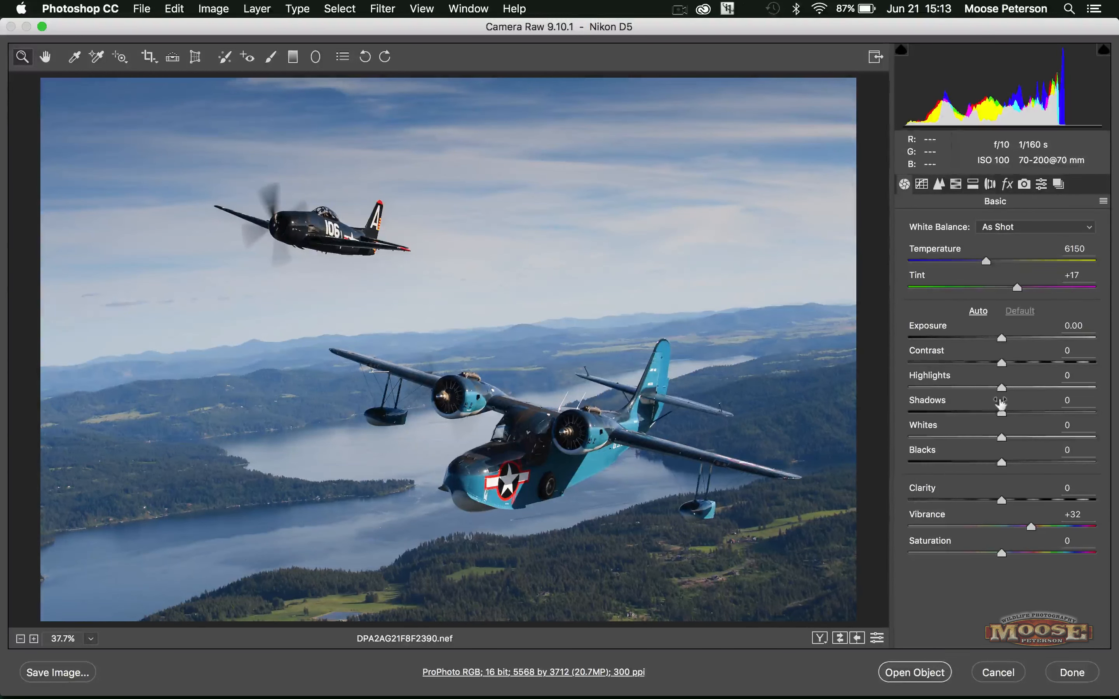
{"action": "left_click_drag", "start_coordinate": [988, 383], "coordinate": [931, 376]}
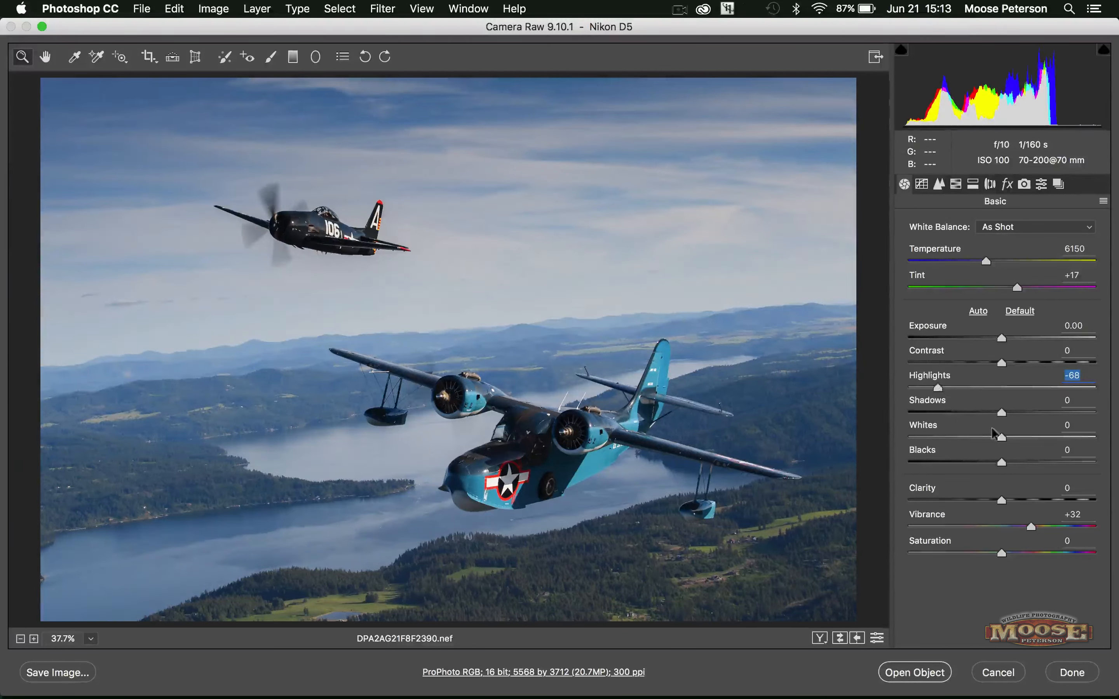
Set the whole image's Whites to -48 and Shadows to +71 in the basic adjustments
{"action": "left_click_drag", "start_coordinate": [994, 431], "coordinate": [949, 435]}
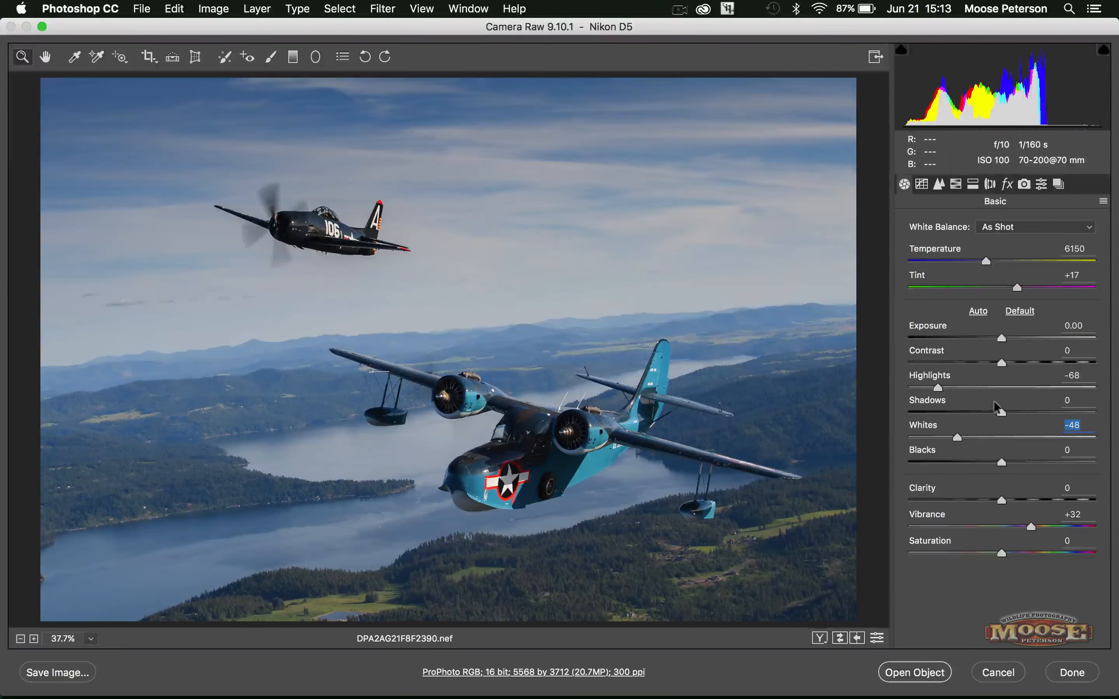
{"action": "left_click_drag", "start_coordinate": [1002, 412], "coordinate": [1060, 406]}
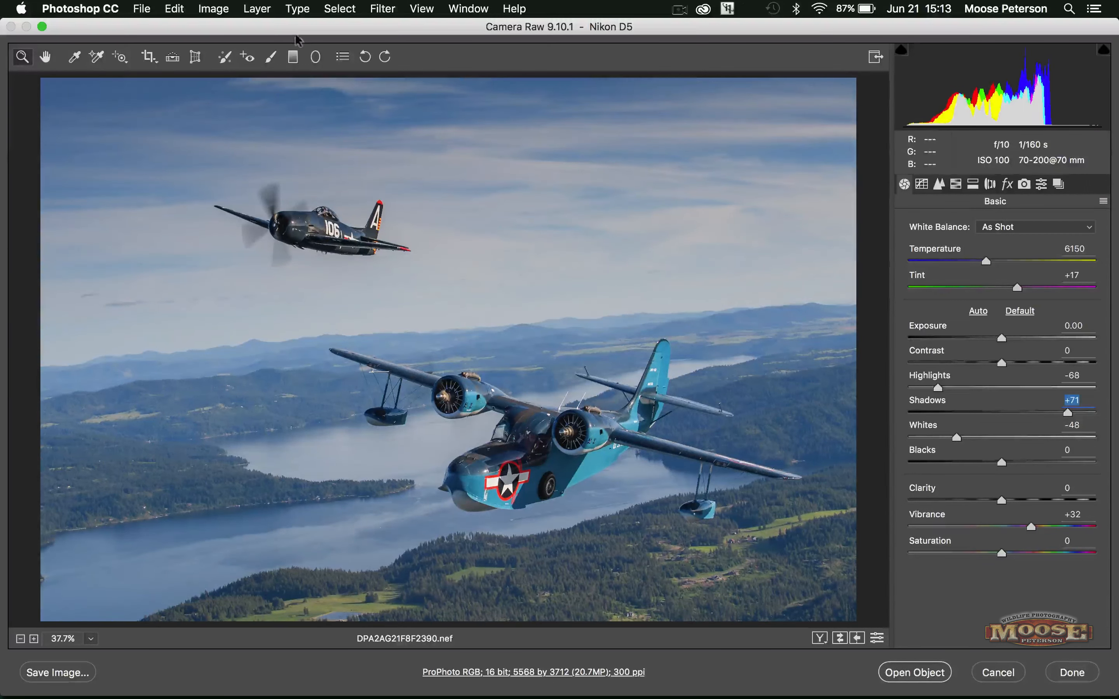
Draw a second, slightly tilted graduated filter from below the image's lower edge up to just beneath the seaplane's hull, and finish editing it
{"action": "left_click", "coordinate": [292, 56]}
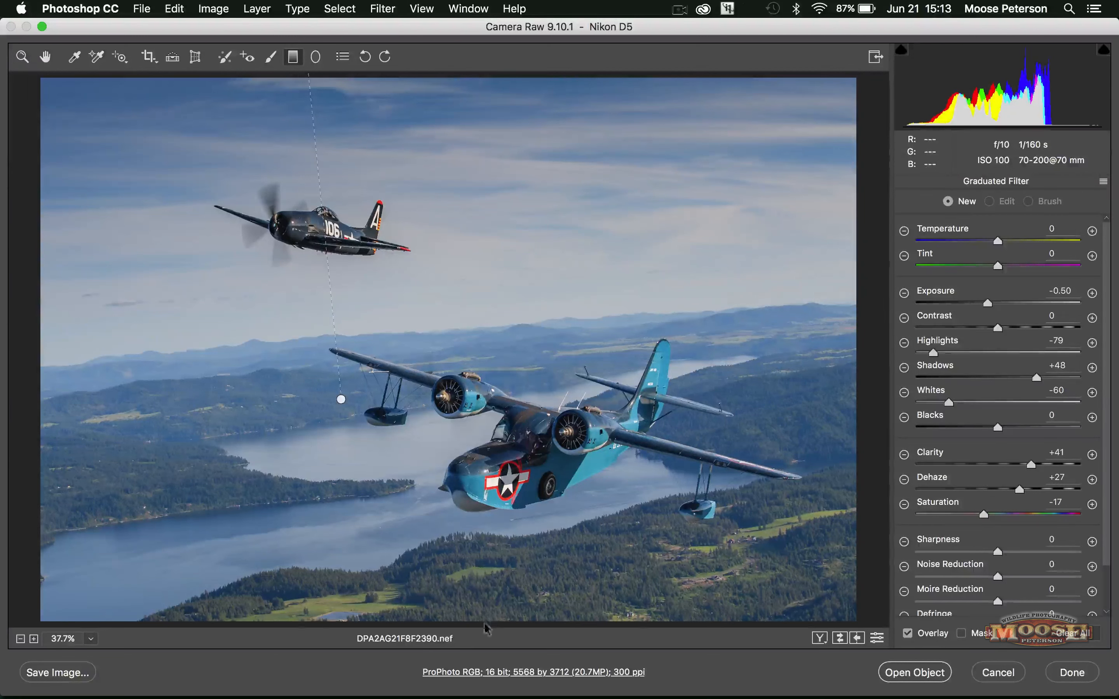
{"action": "left_click_drag", "start_coordinate": [490, 624], "coordinate": [479, 524]}
{"action": "left_click_drag", "start_coordinate": [489, 618], "coordinate": [489, 648]}
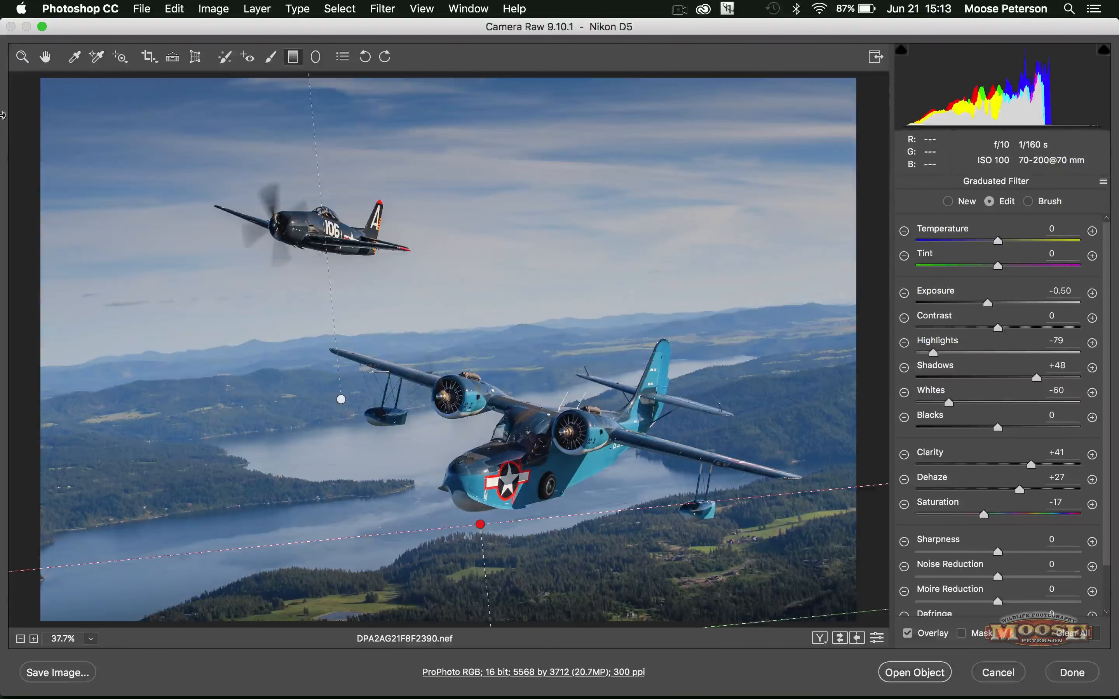
{"action": "left_click", "coordinate": [22, 58]}
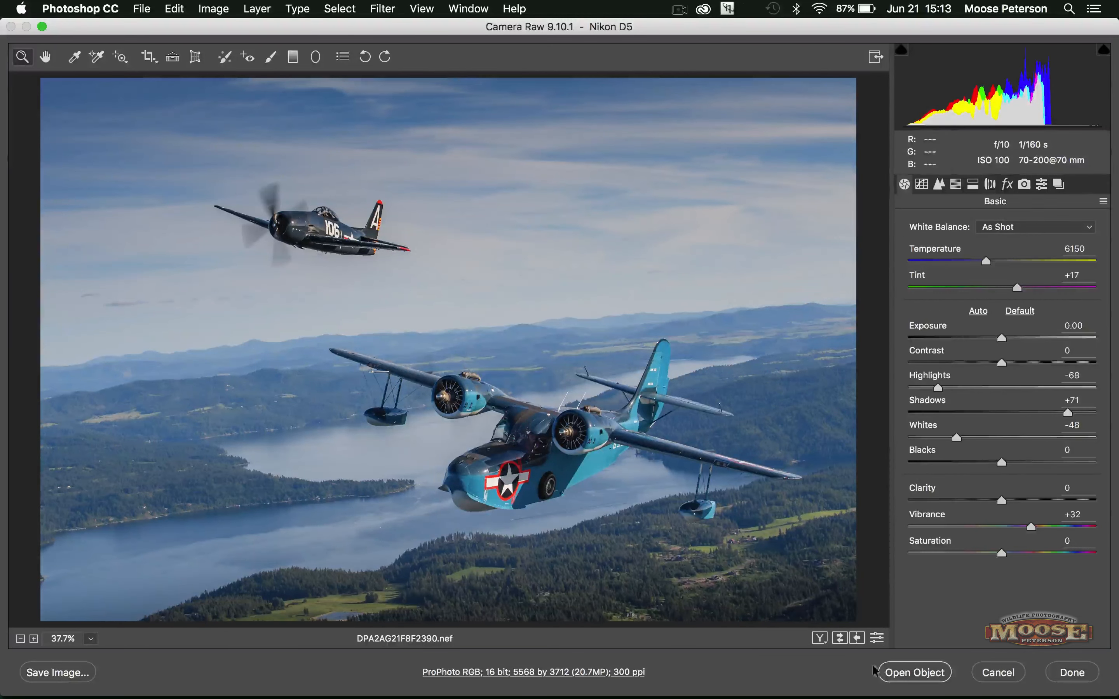
Open the processed raw photo in Photoshop as a smart object
{"action": "left_click", "coordinate": [897, 672]}
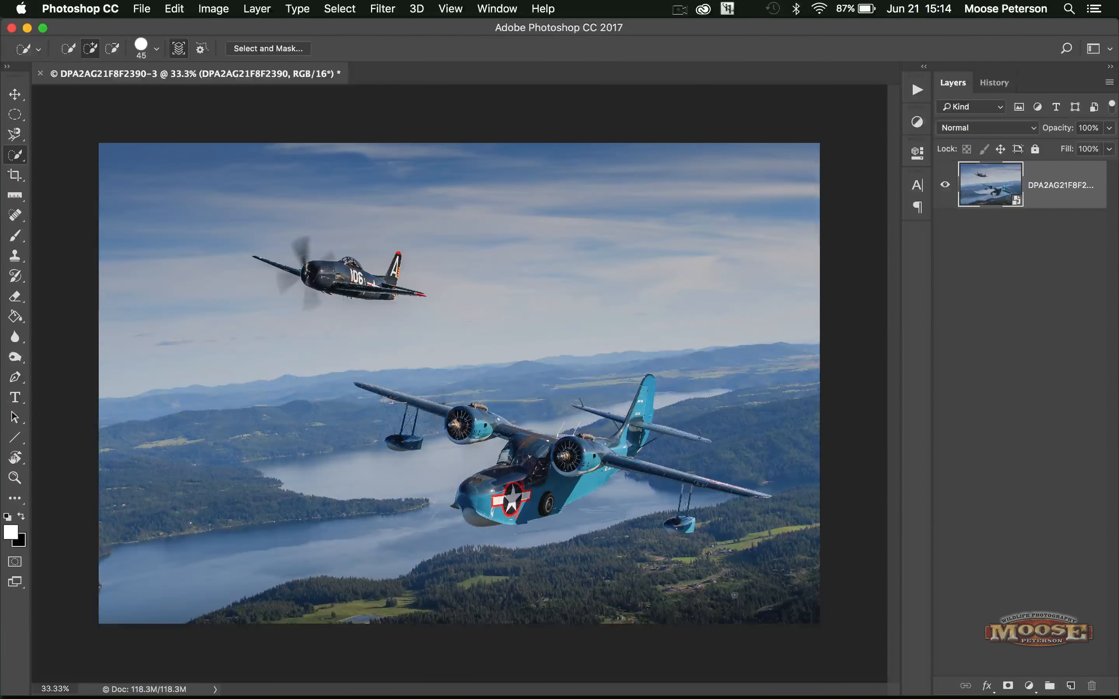
{"action": "key", "text": "super+equal"}
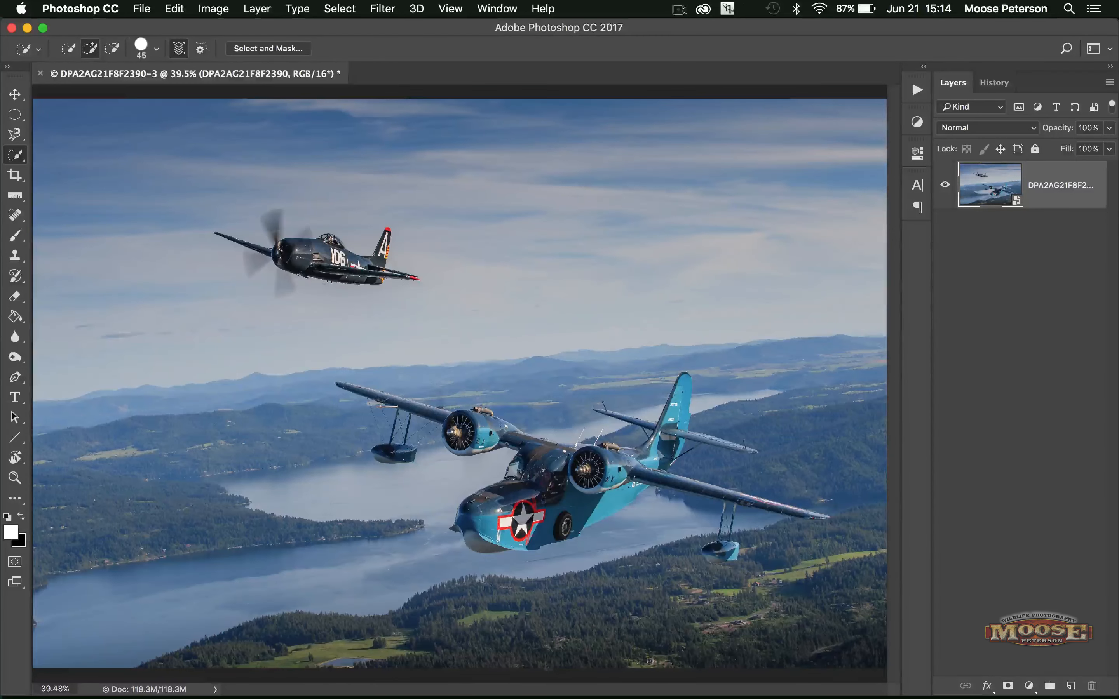
Apply the Nik Collection's Color Efex Pro 4 to the photo, using Pro Contrast with Dynamic Contrast at 41%
{"action": "left_click", "coordinate": [380, 10]}
{"action": "mouse_move", "coordinate": [410, 461]}
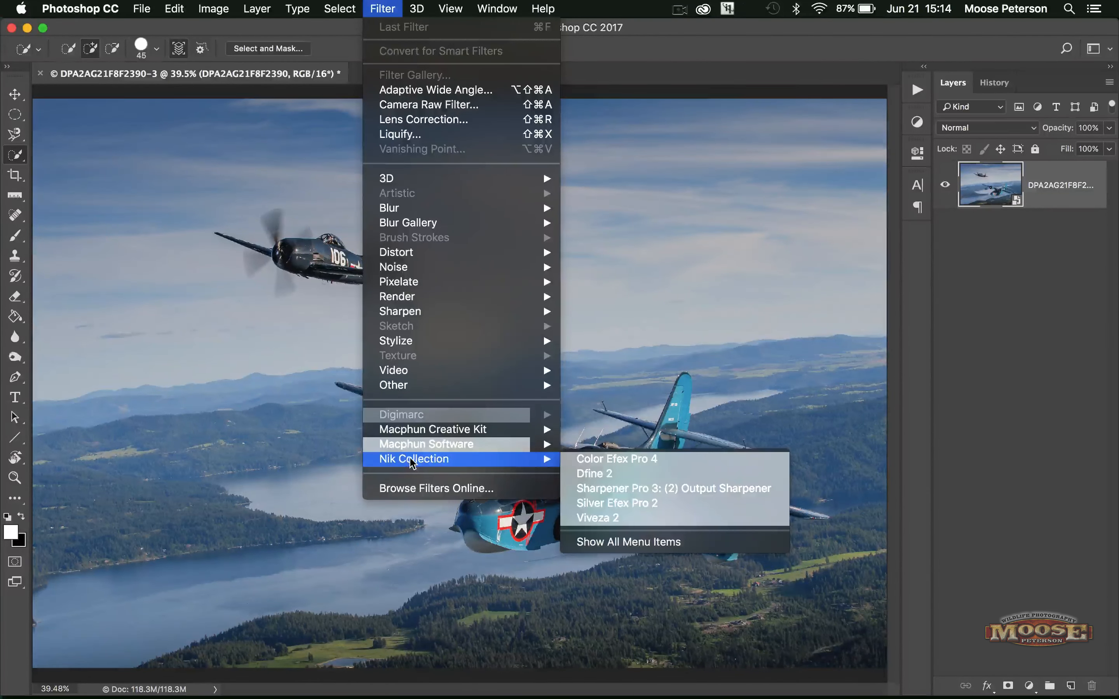
{"action": "left_click", "coordinate": [577, 461]}
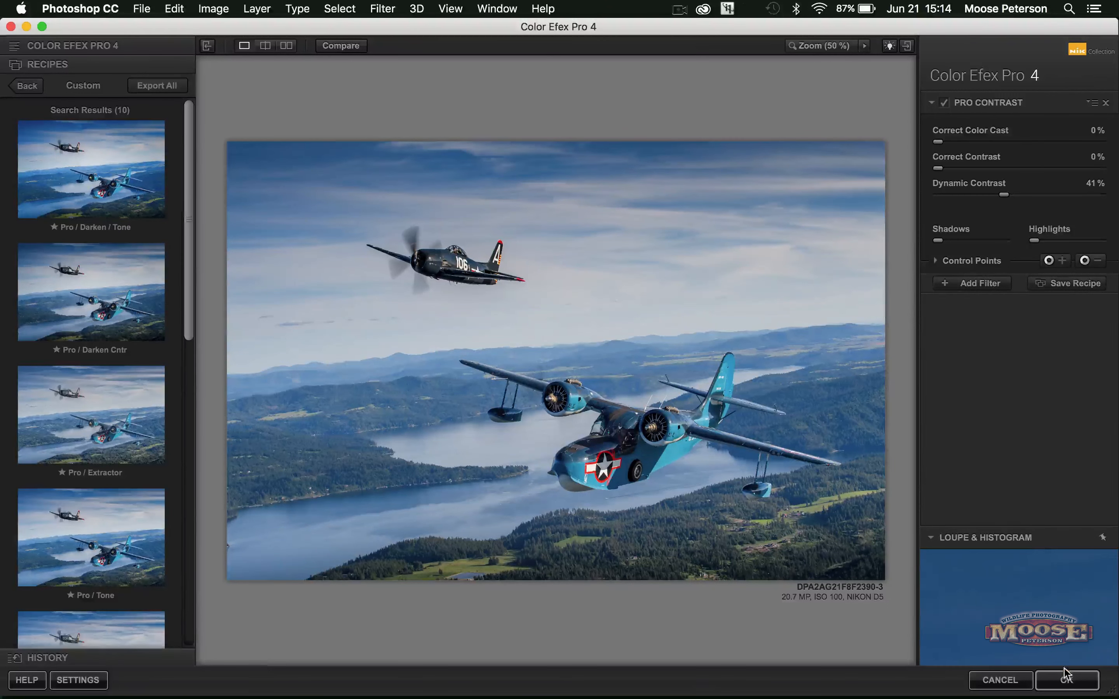
{"action": "left_click", "coordinate": [1066, 681]}
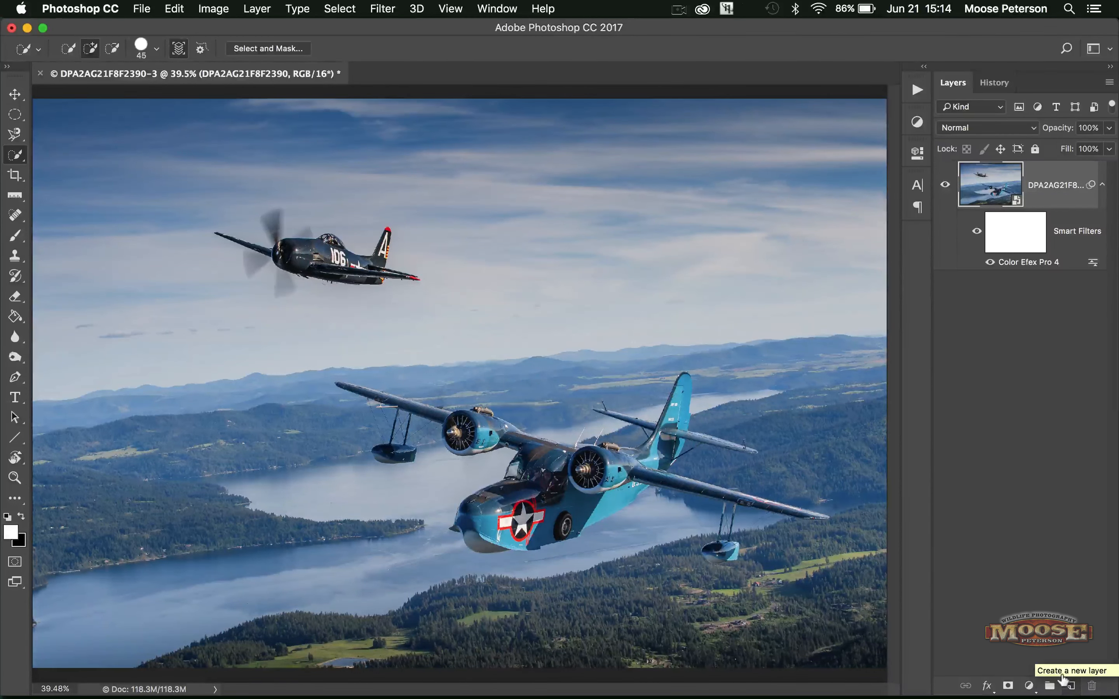
Save the image in the Temp folder in Photoshop format with layers as DPA2AG21F8F2390.psd
{"action": "key", "text": "super+s"}
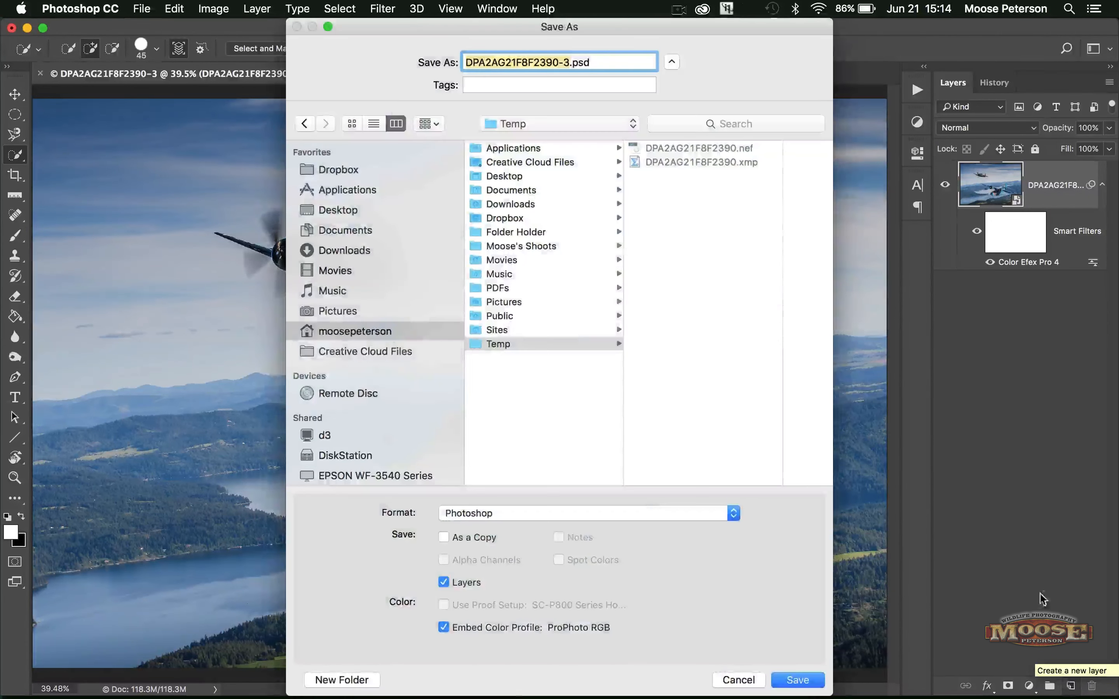
{"action": "key", "text": "Right"}
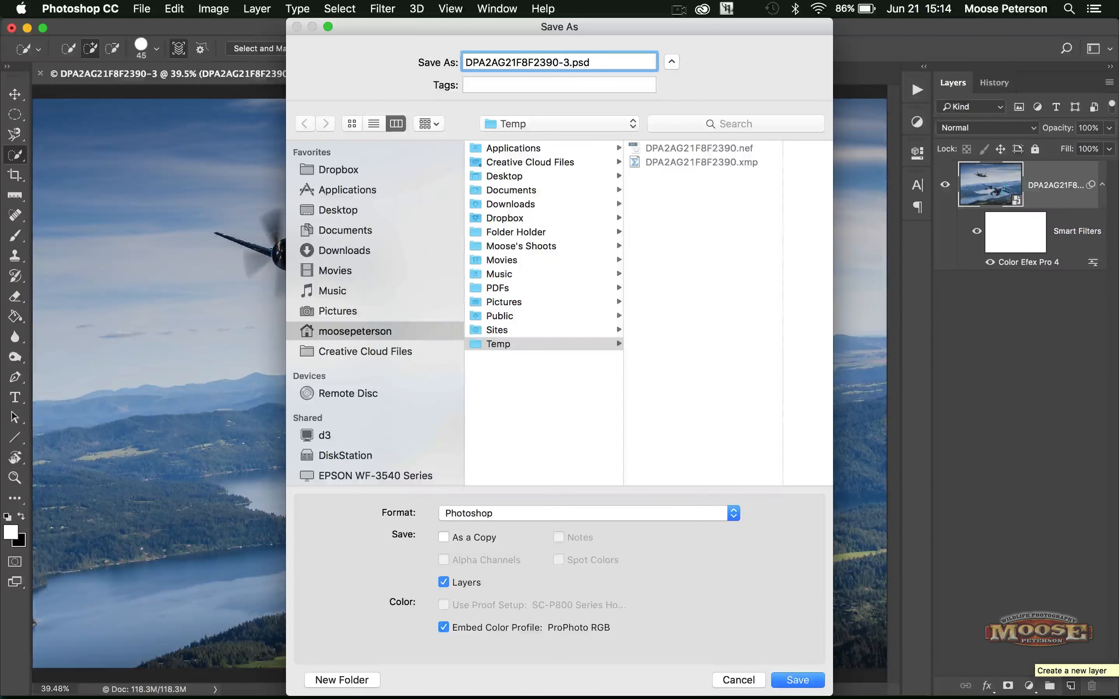
{"action": "key", "text": "BackSpace"}
{"action": "key", "text": "BackSpace"}
{"action": "left_click", "coordinate": [798, 681]}
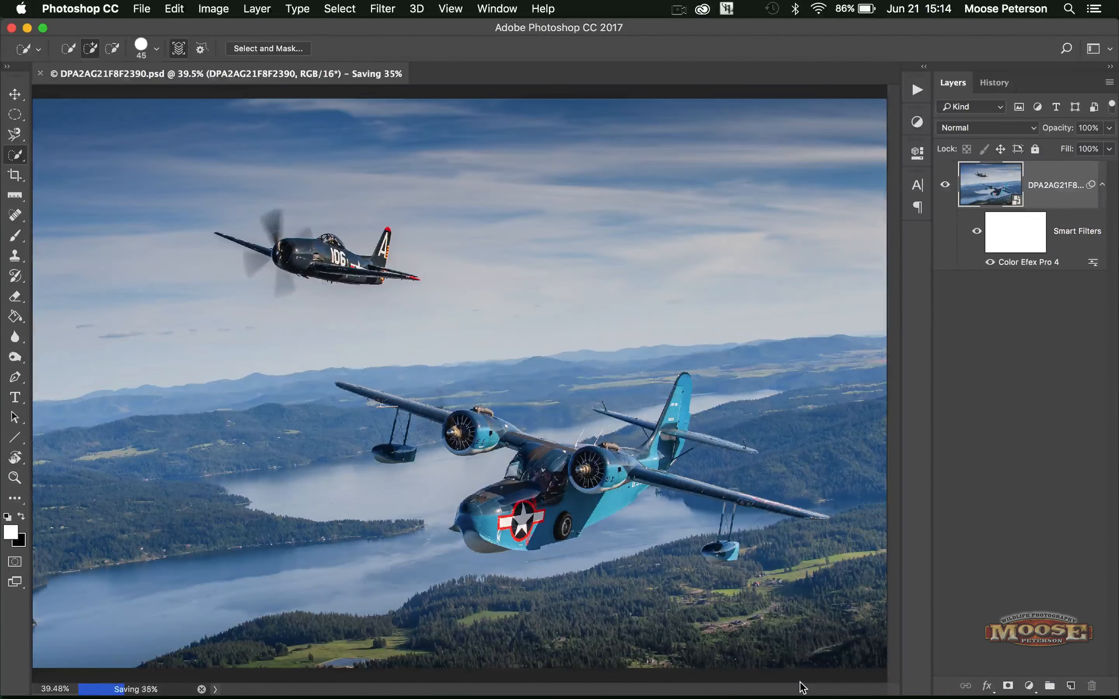